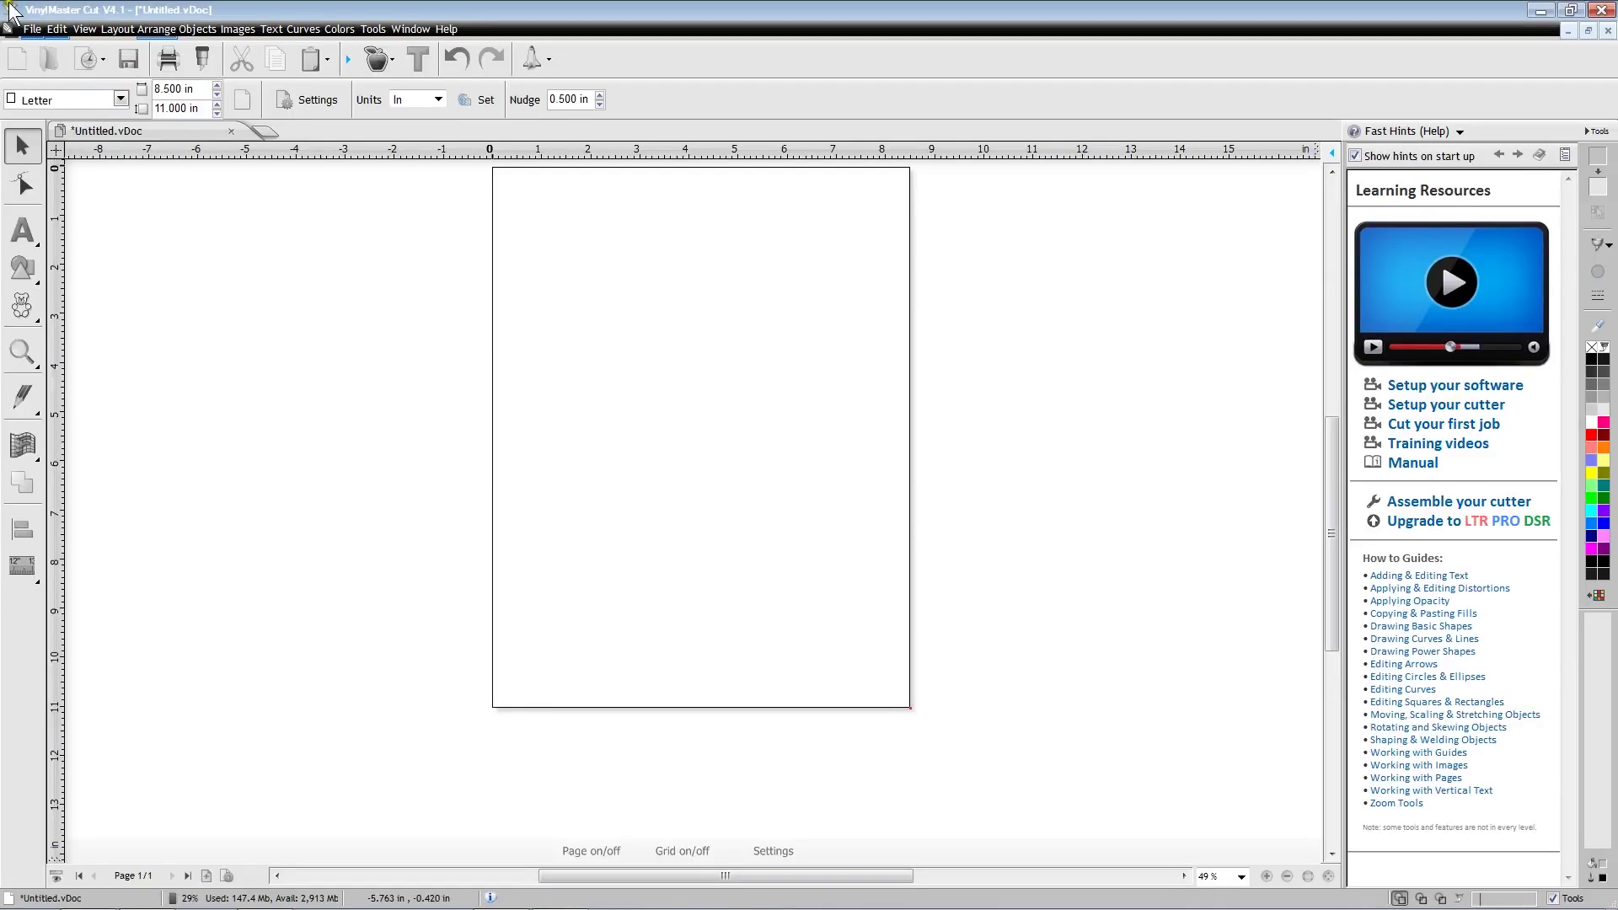
- Import bird_PNG and place it on the page at about 4.499 × 3.885 in
click(33, 30)
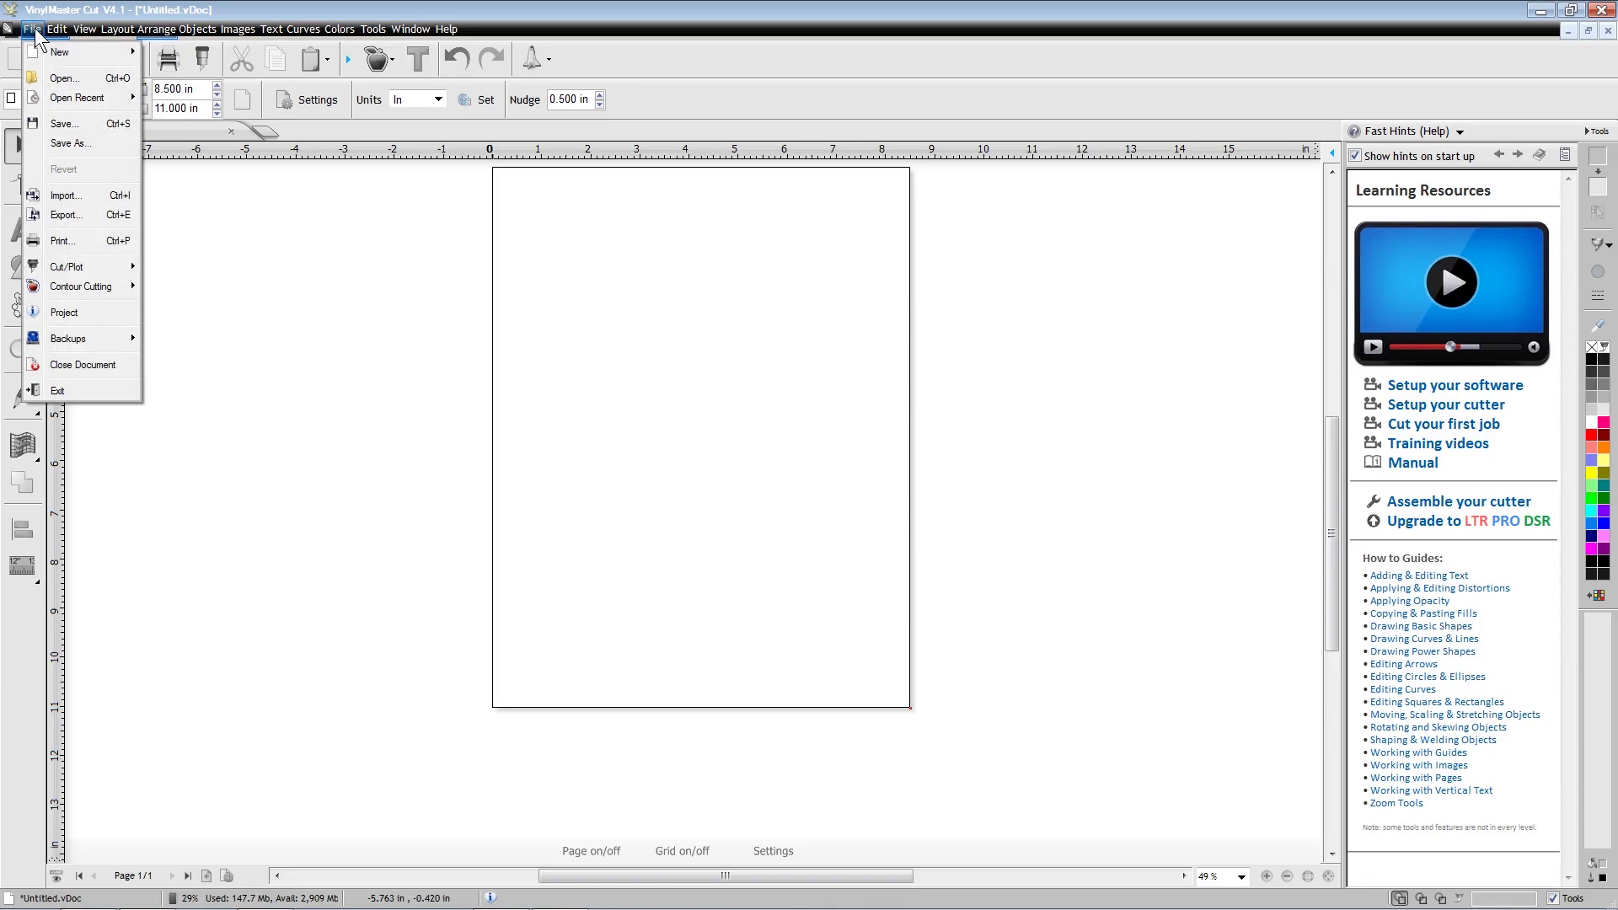
click(104, 196)
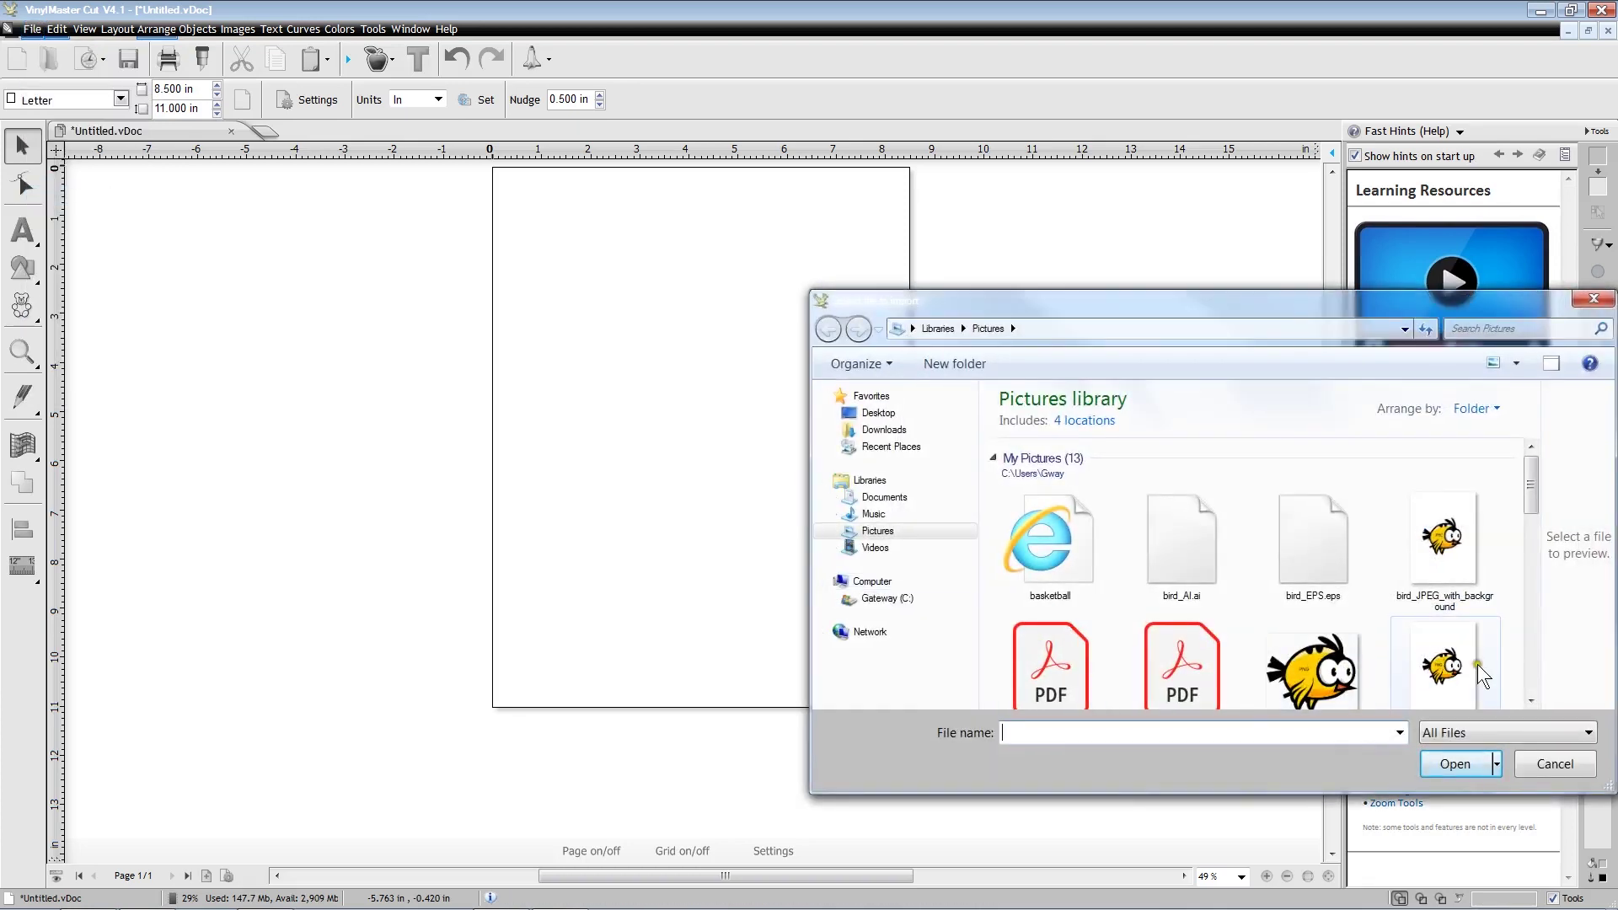
click(1531, 700)
click(1531, 700)
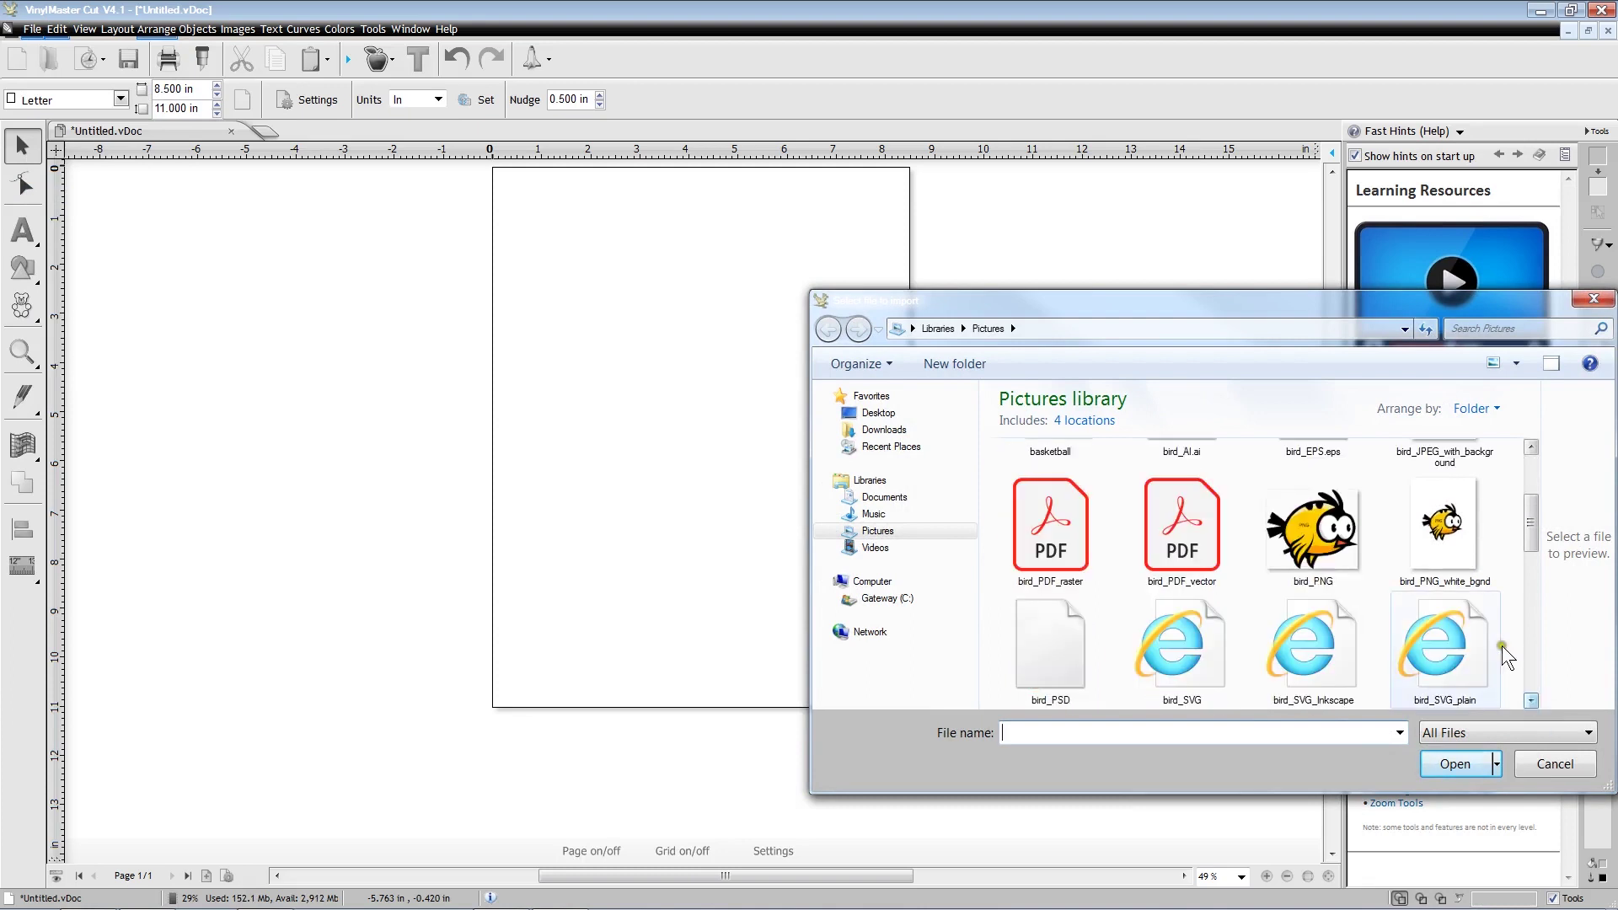
click(1321, 540)
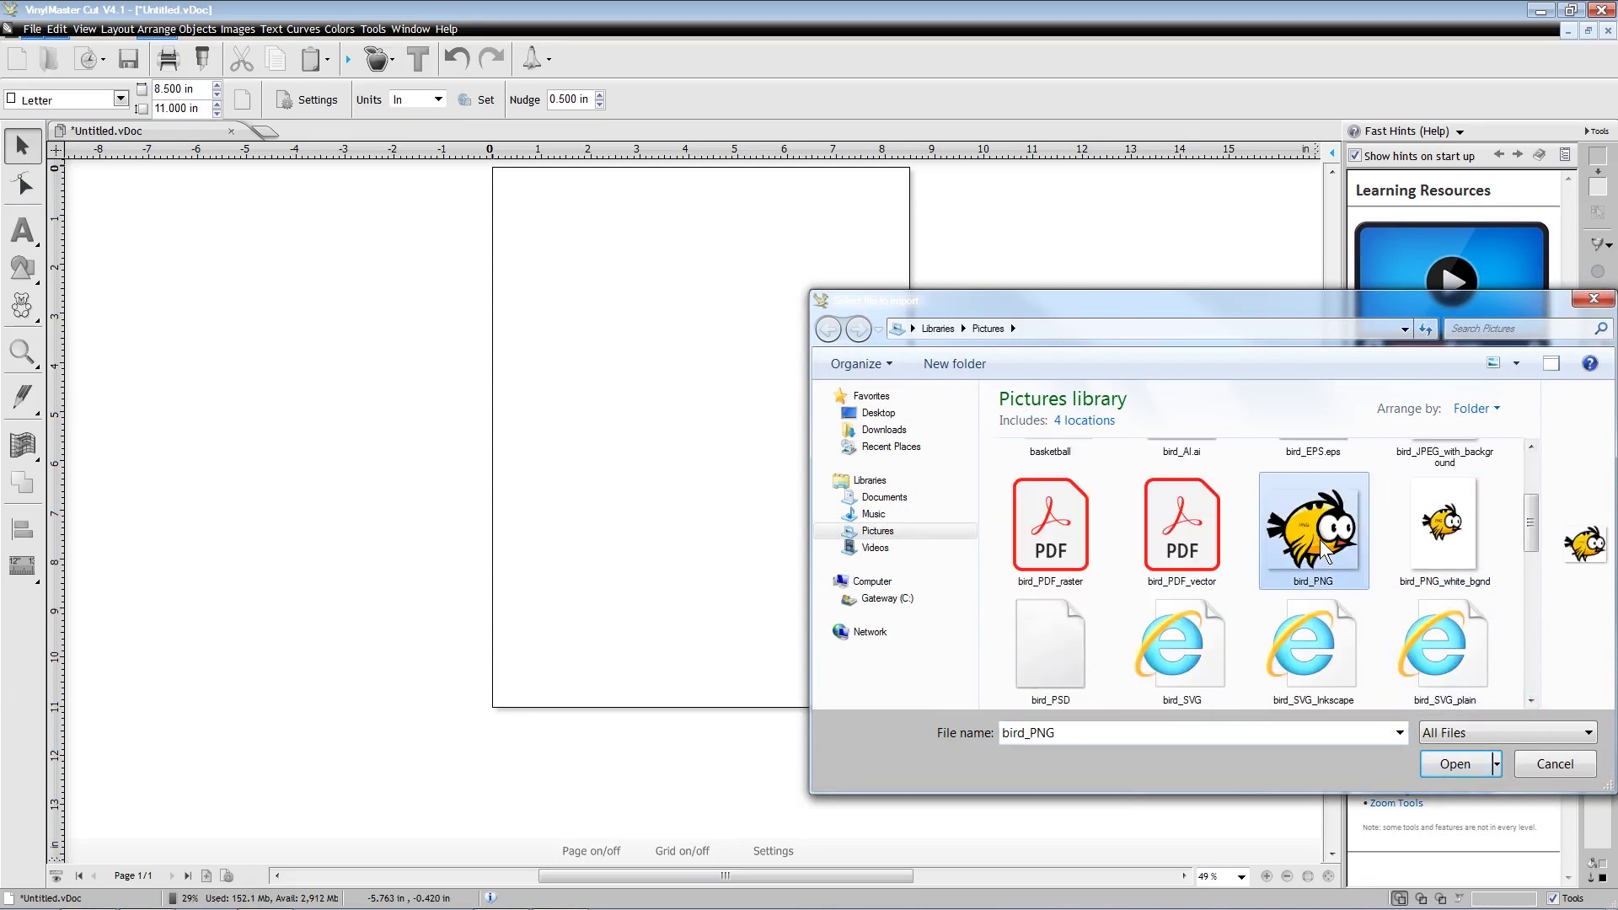
click(1467, 770)
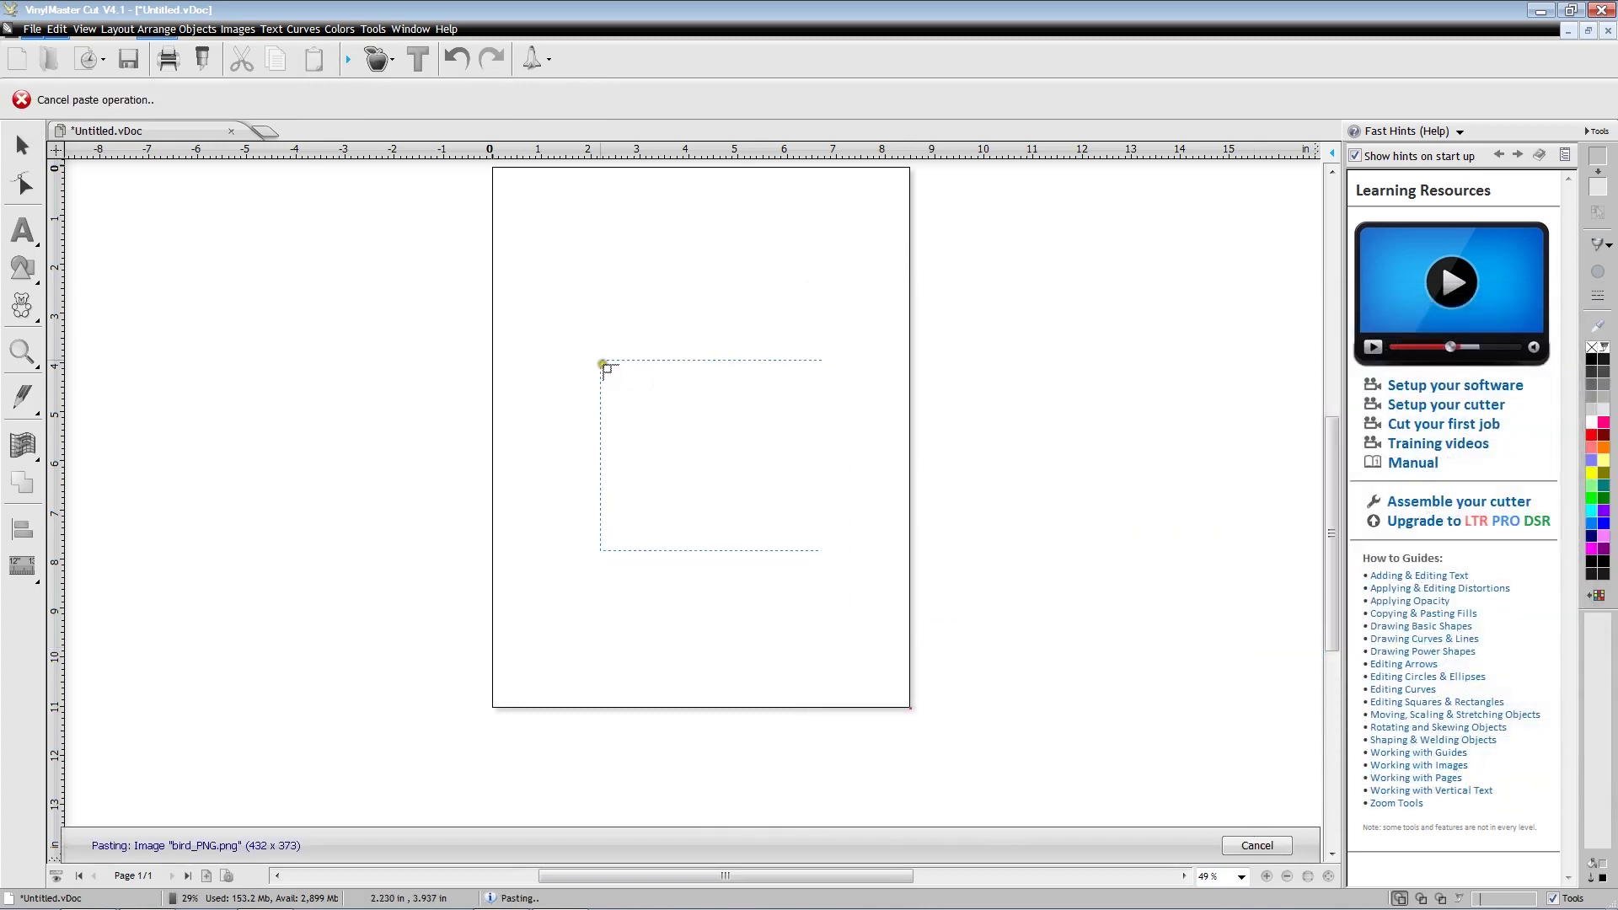
click(585, 331)
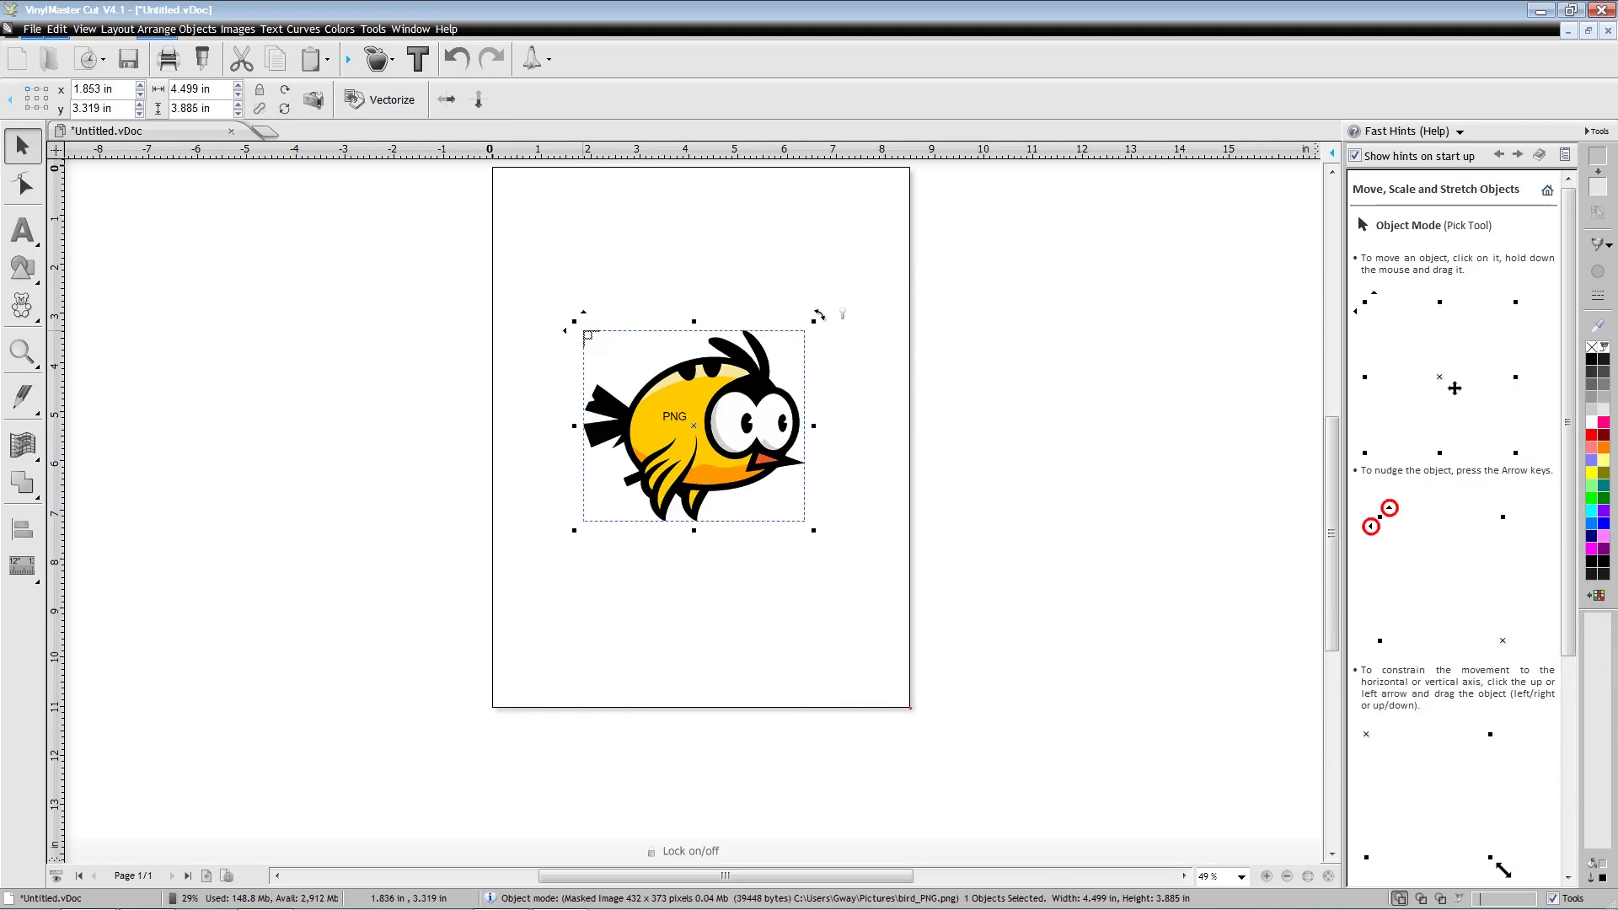
click(392, 62)
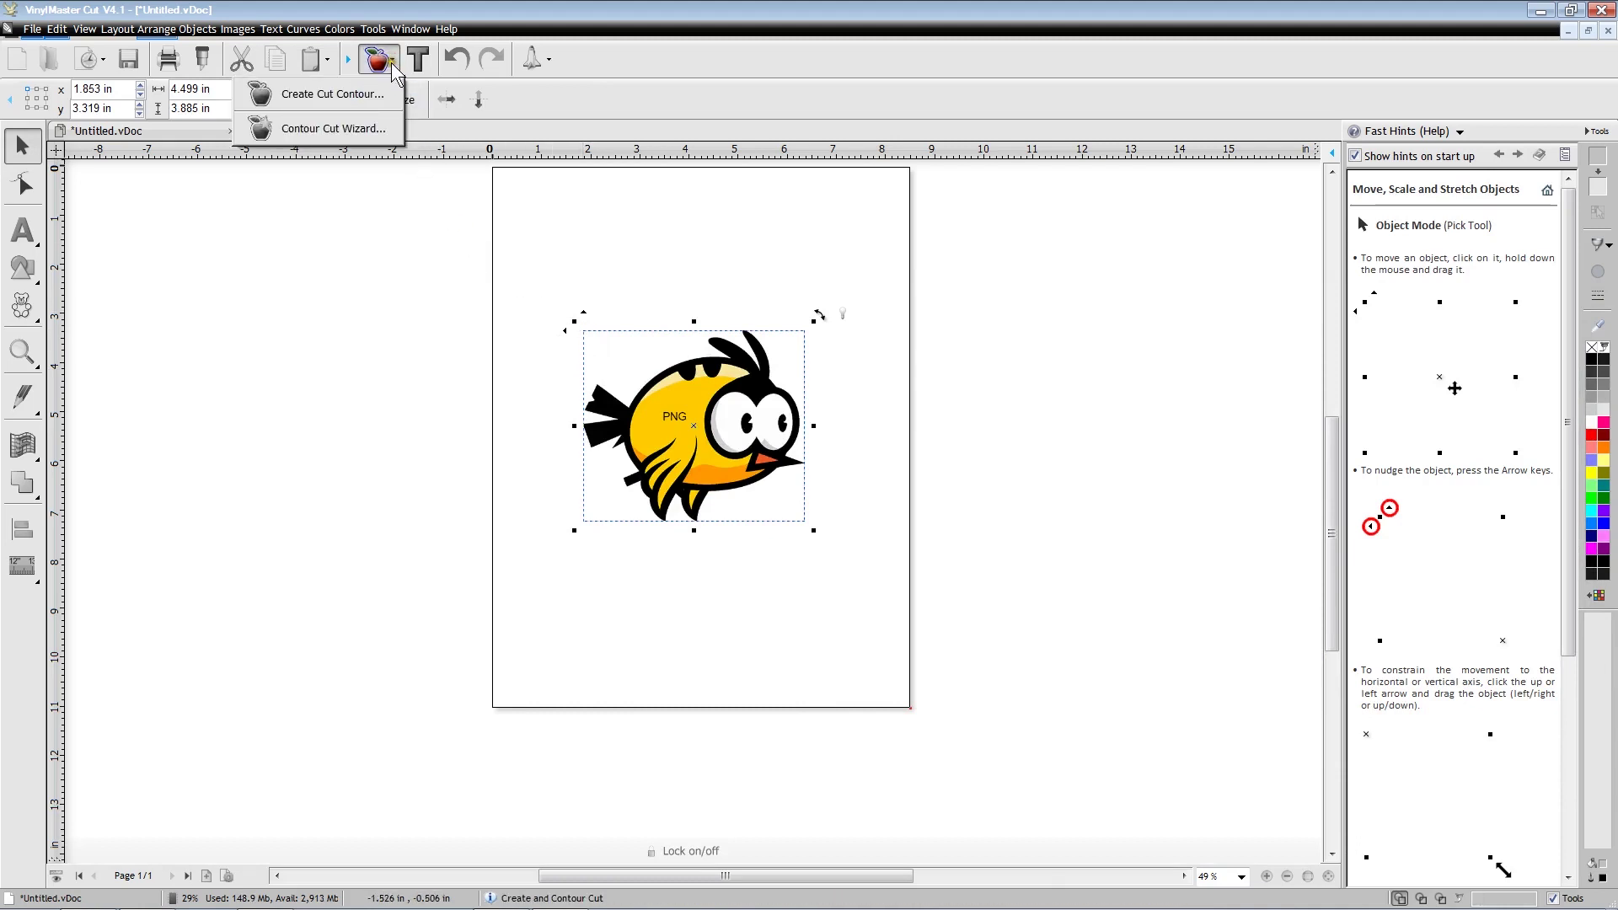
- Launch the Contour Cut Wizard and preview the print-only, cut-only and combined views
click(388, 132)
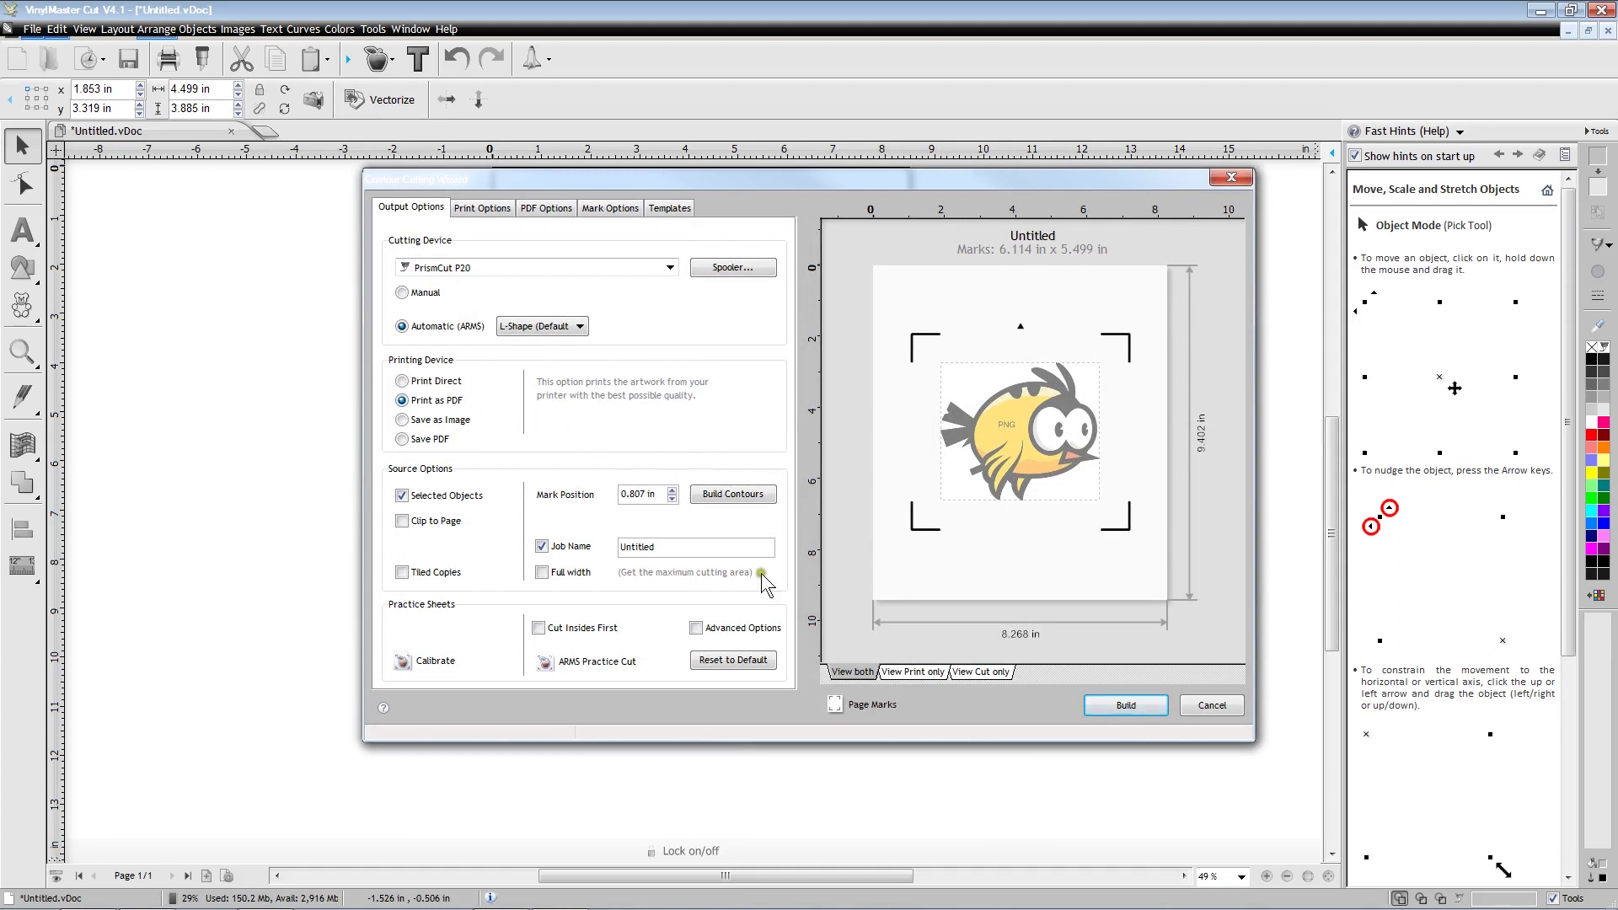
click(921, 678)
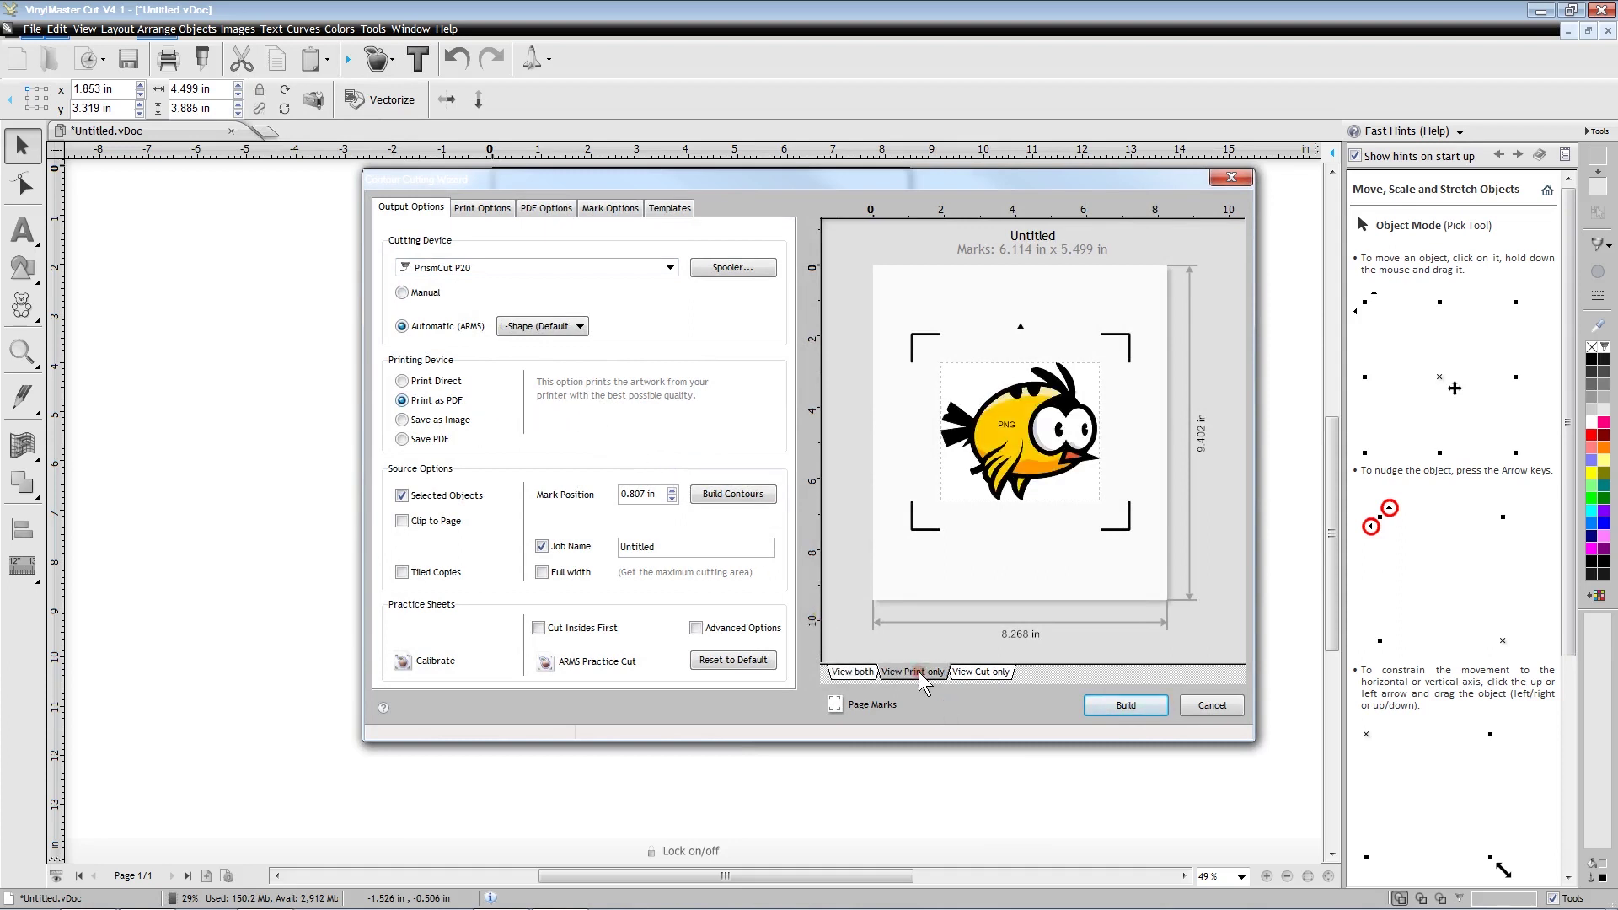
click(984, 674)
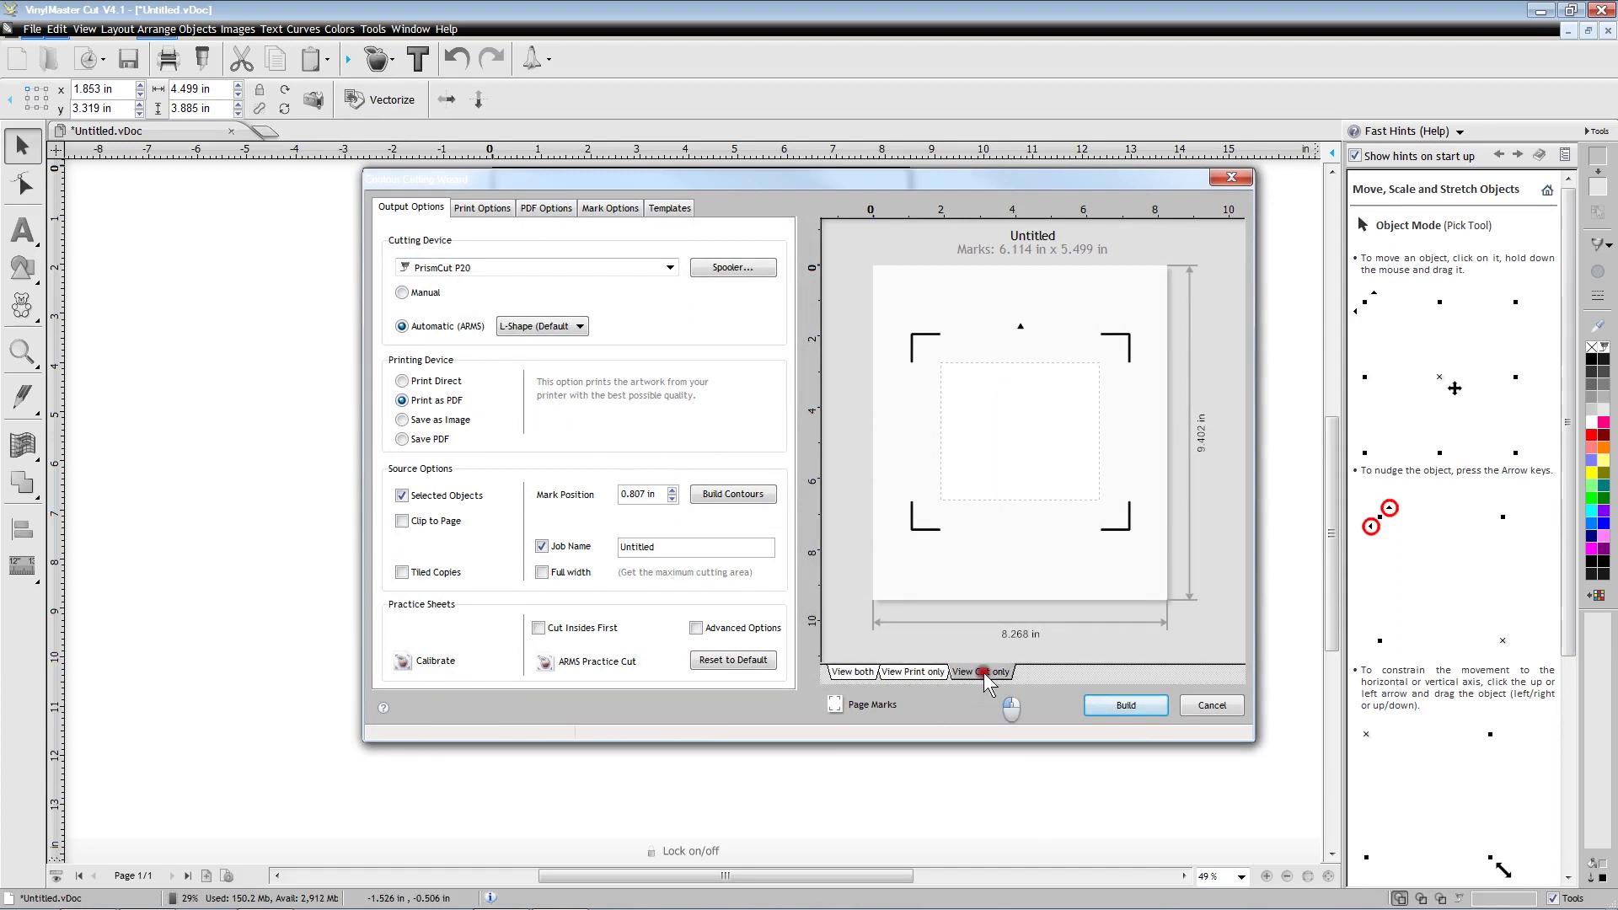
click(867, 674)
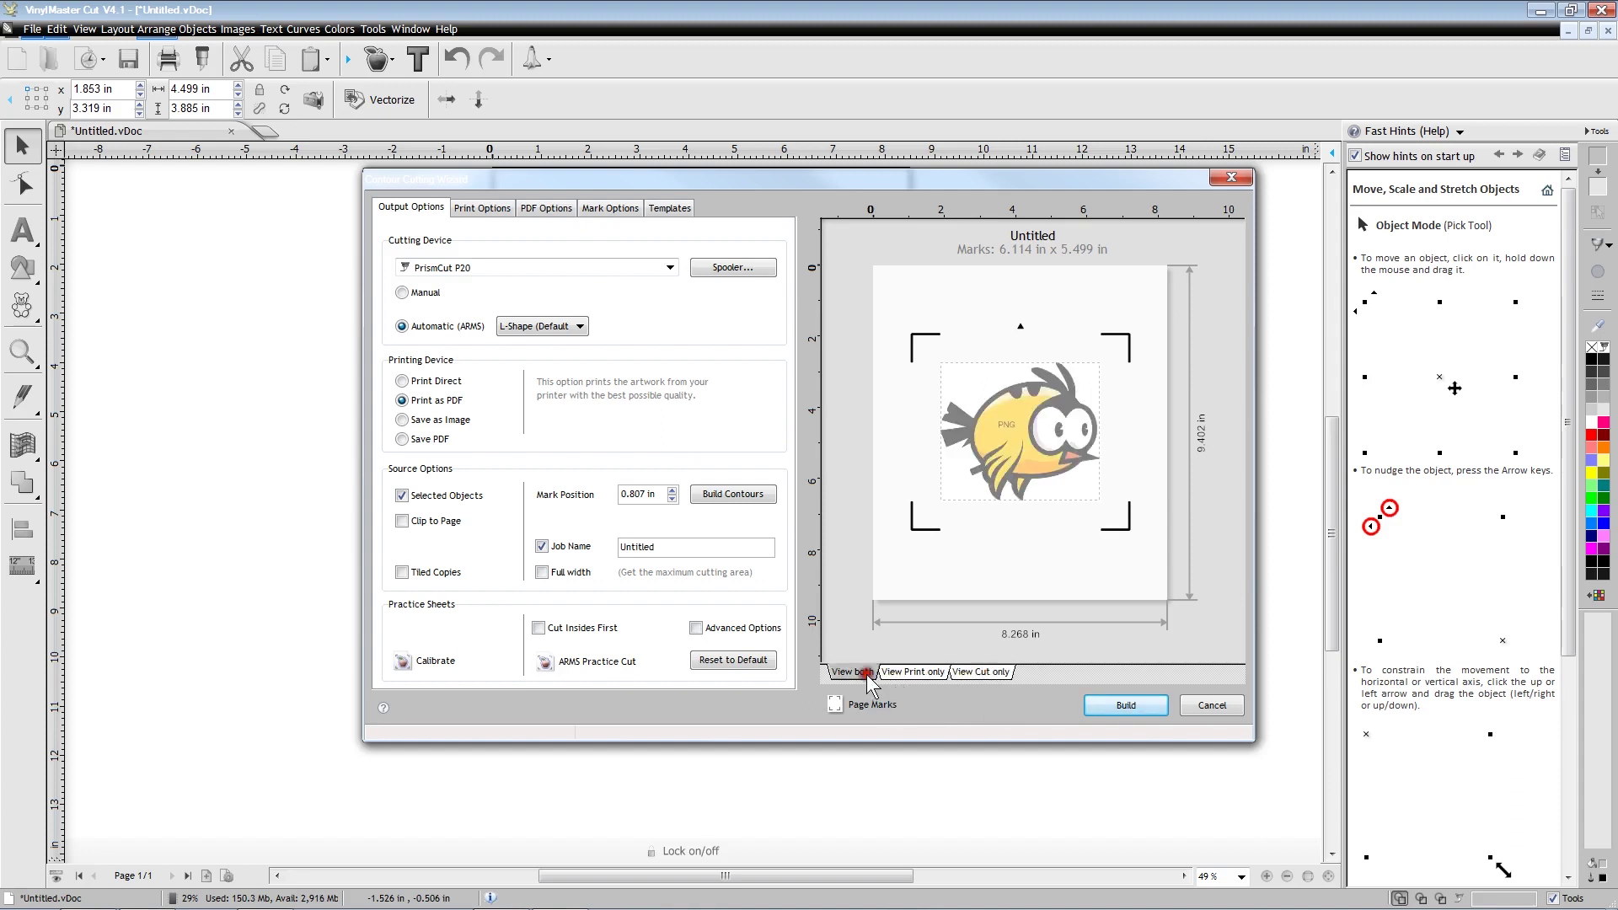
click(1116, 706)
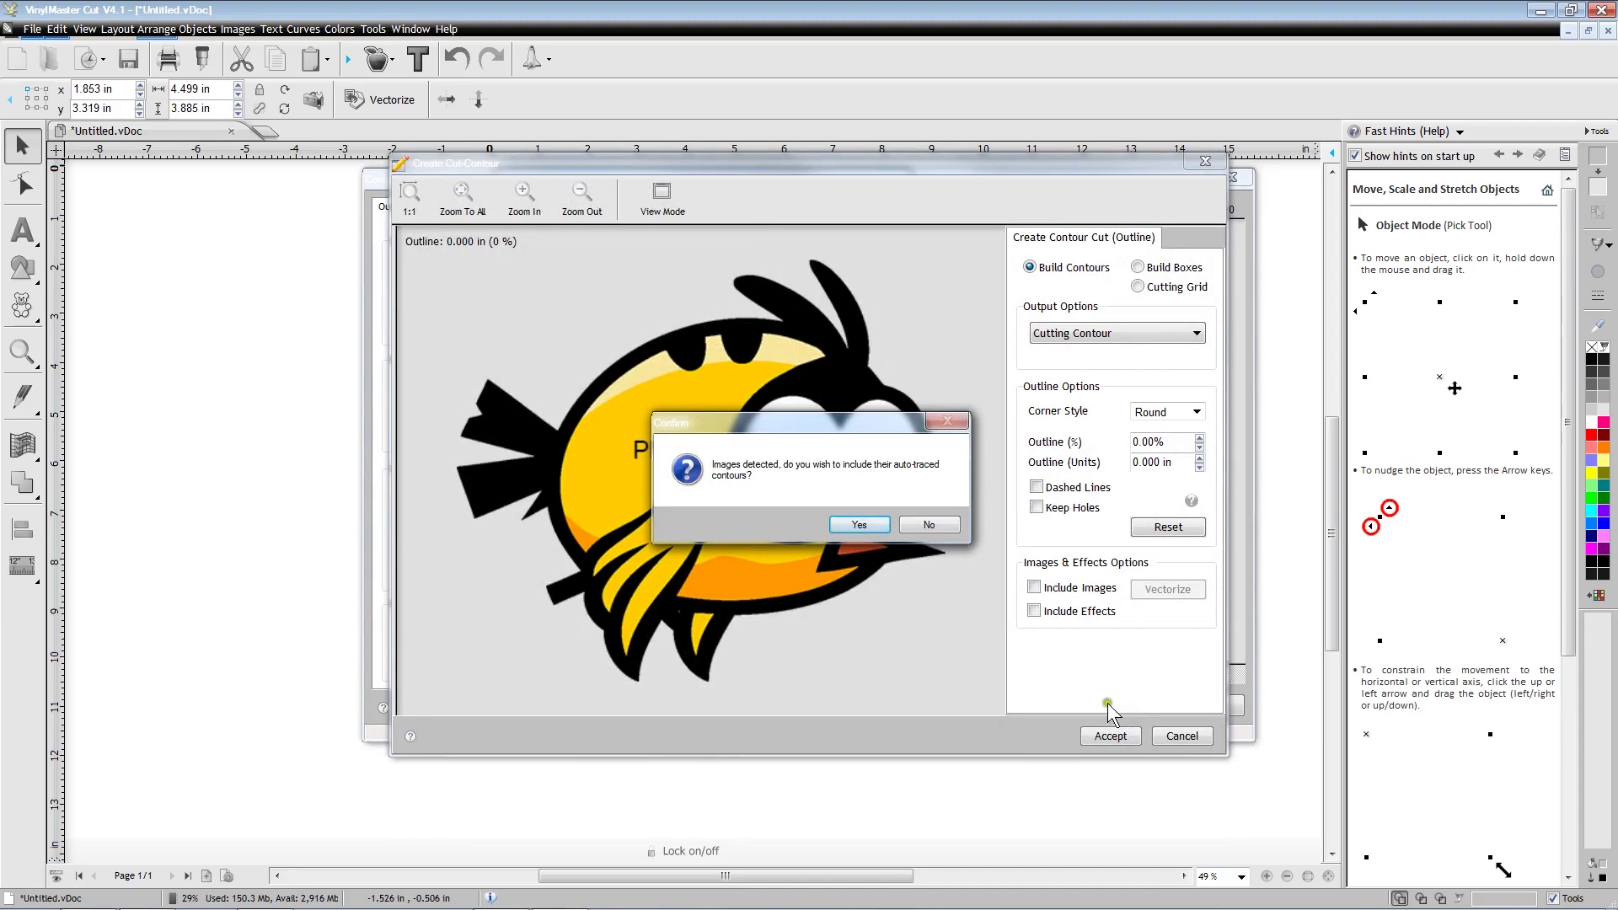
- Auto-trace the bird's outline with Smoothing 50%, Min Size 23 and holes kept, then apply it
click(858, 525)
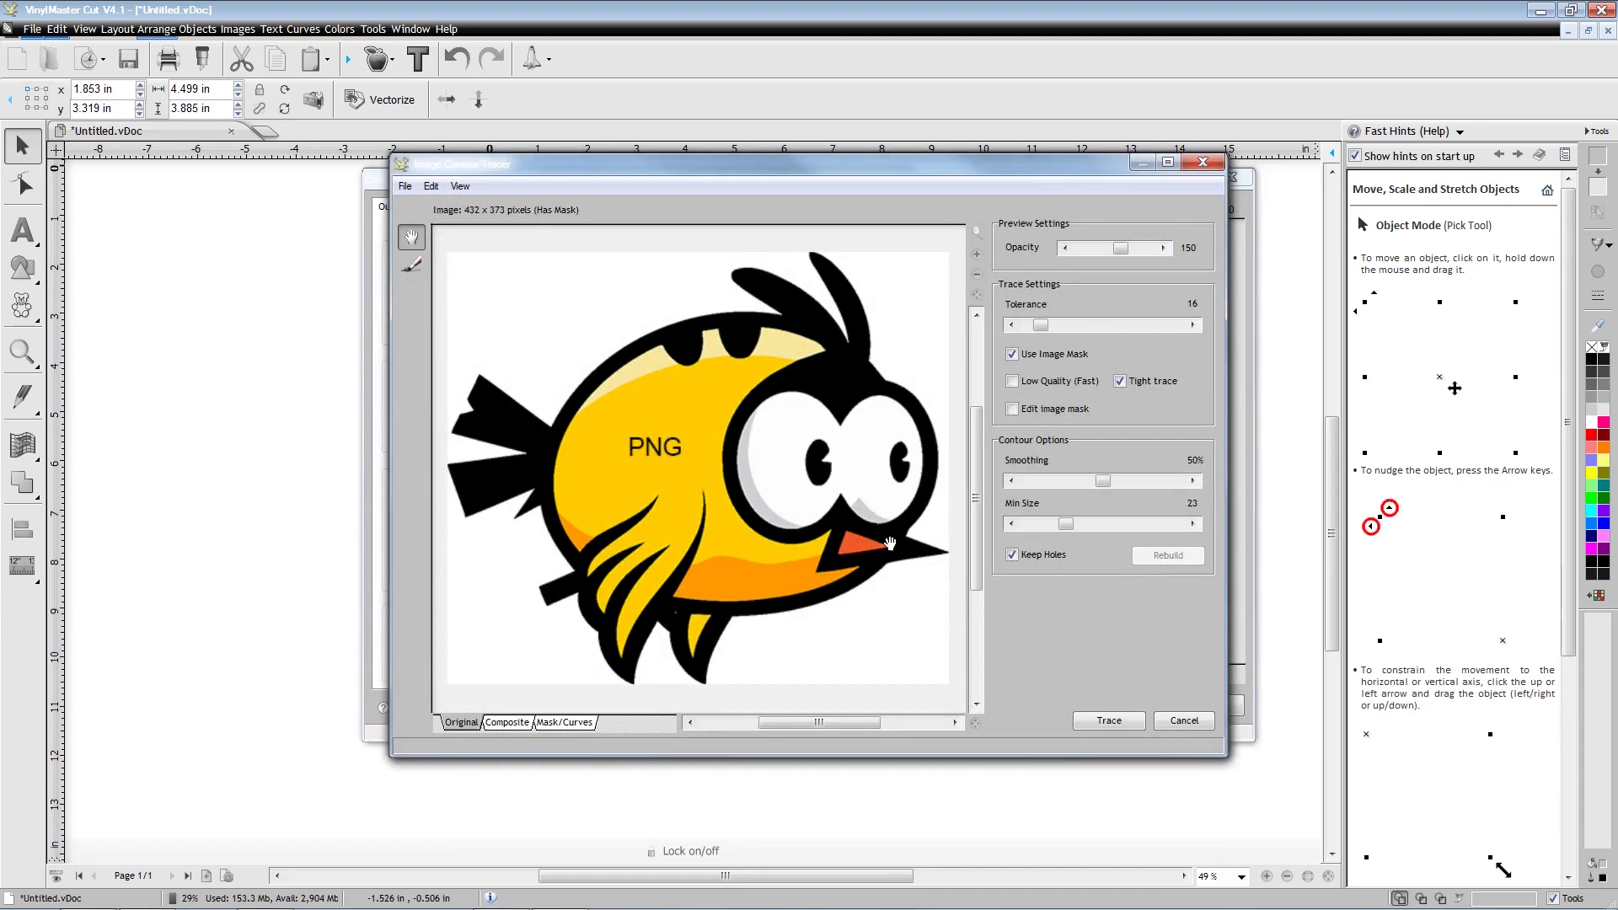
click(1114, 720)
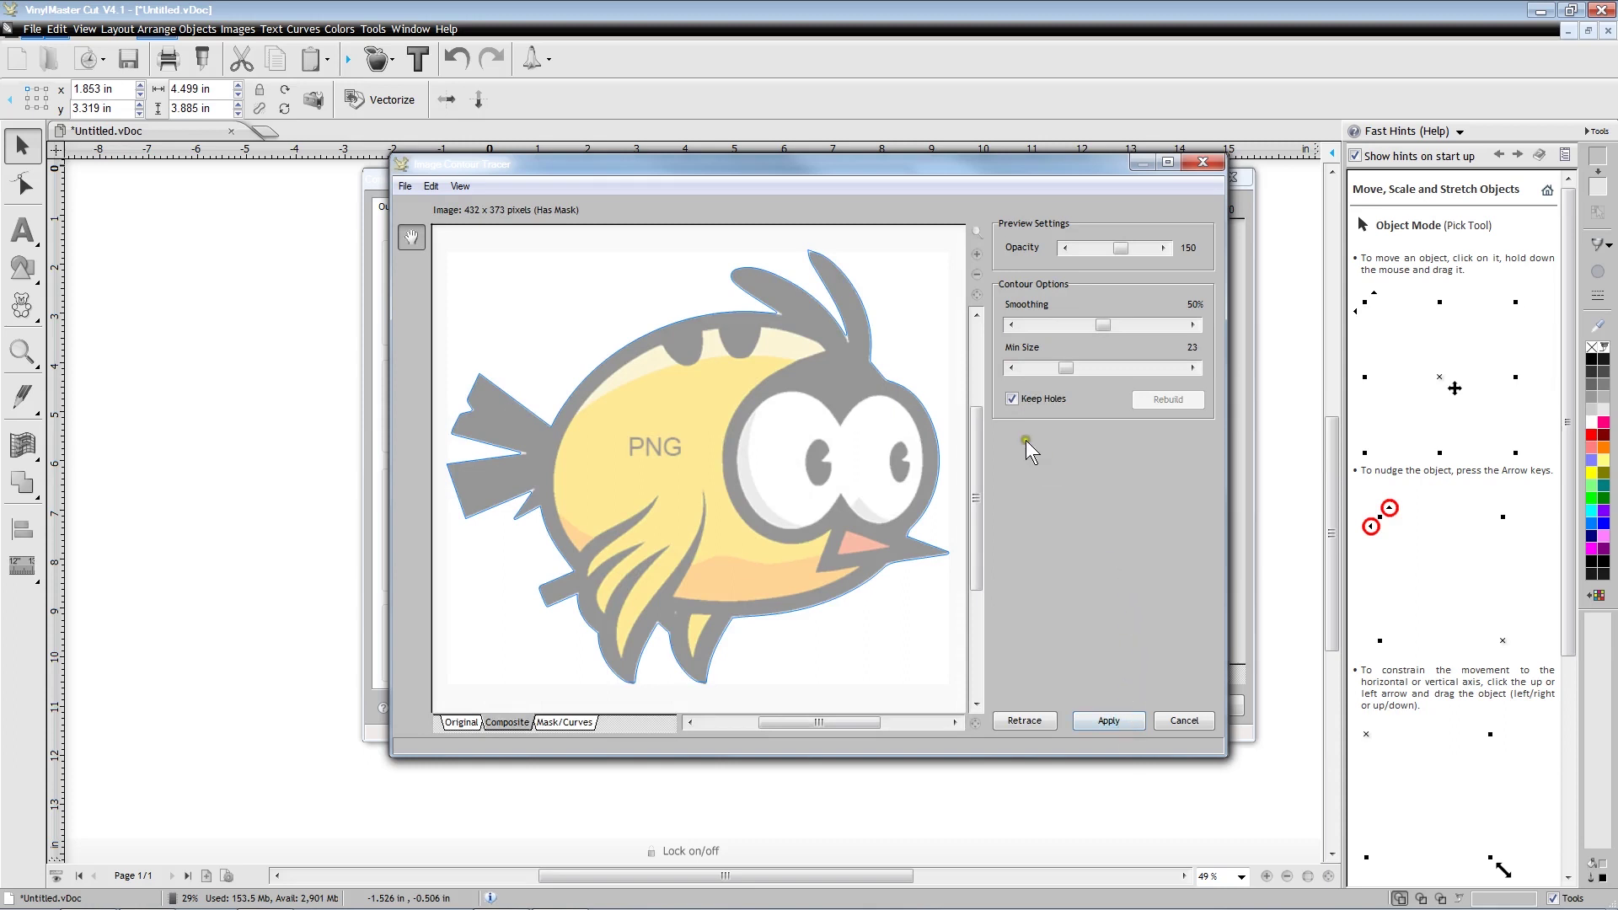
click(1011, 400)
click(1014, 401)
click(1123, 723)
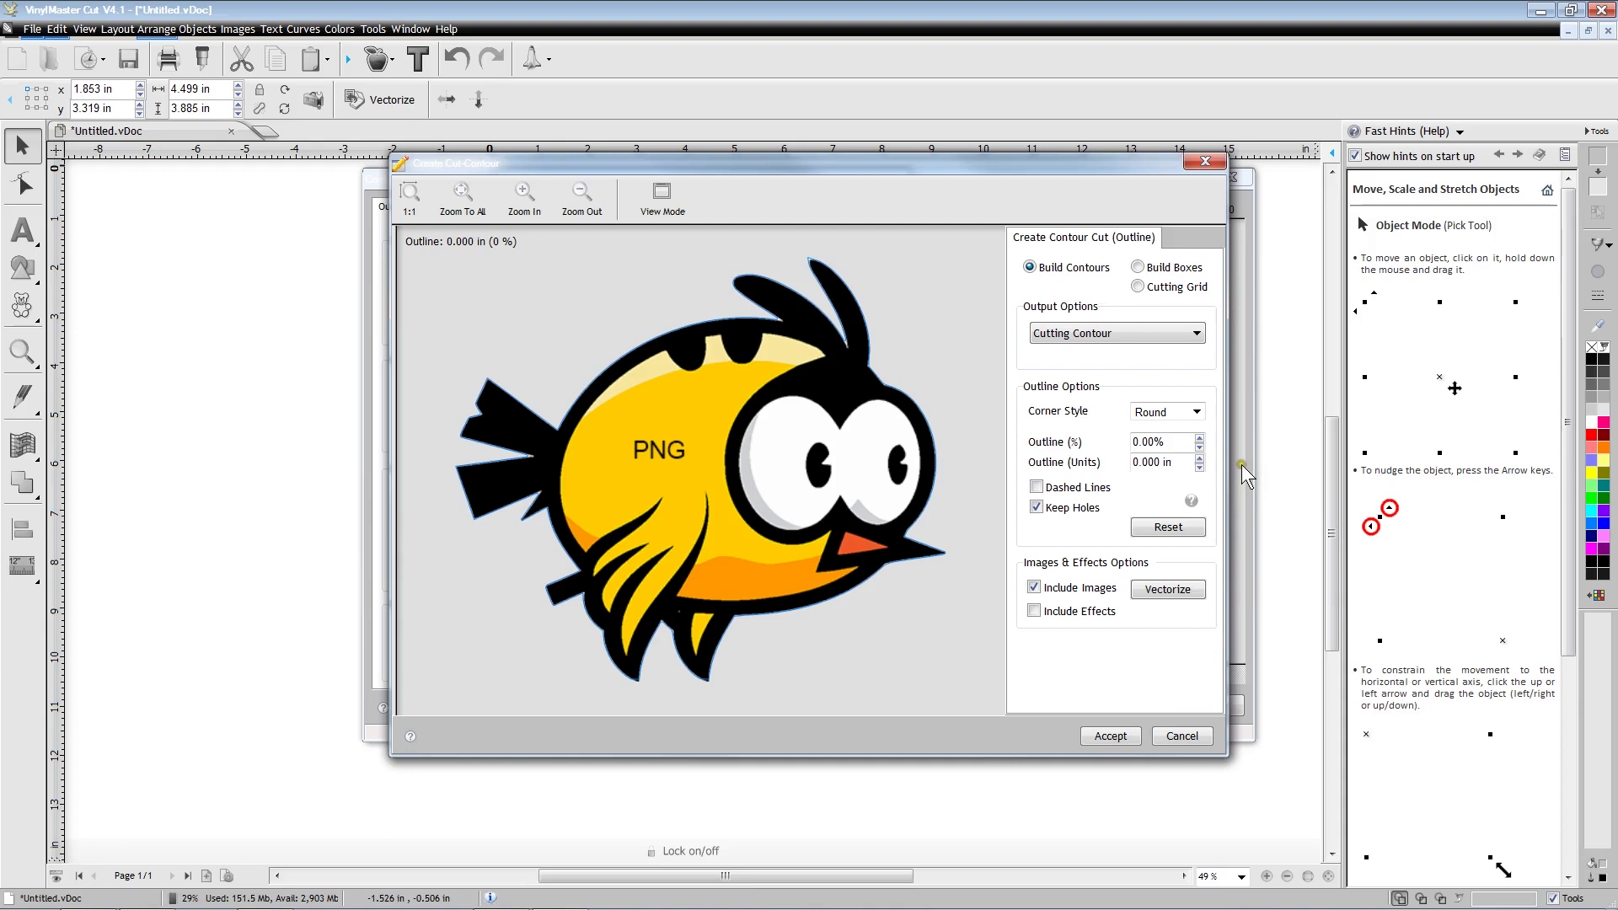
- Set the contour outline offset to 3.00% (0.117 in) and accept it
click(1199, 438)
click(1199, 438)
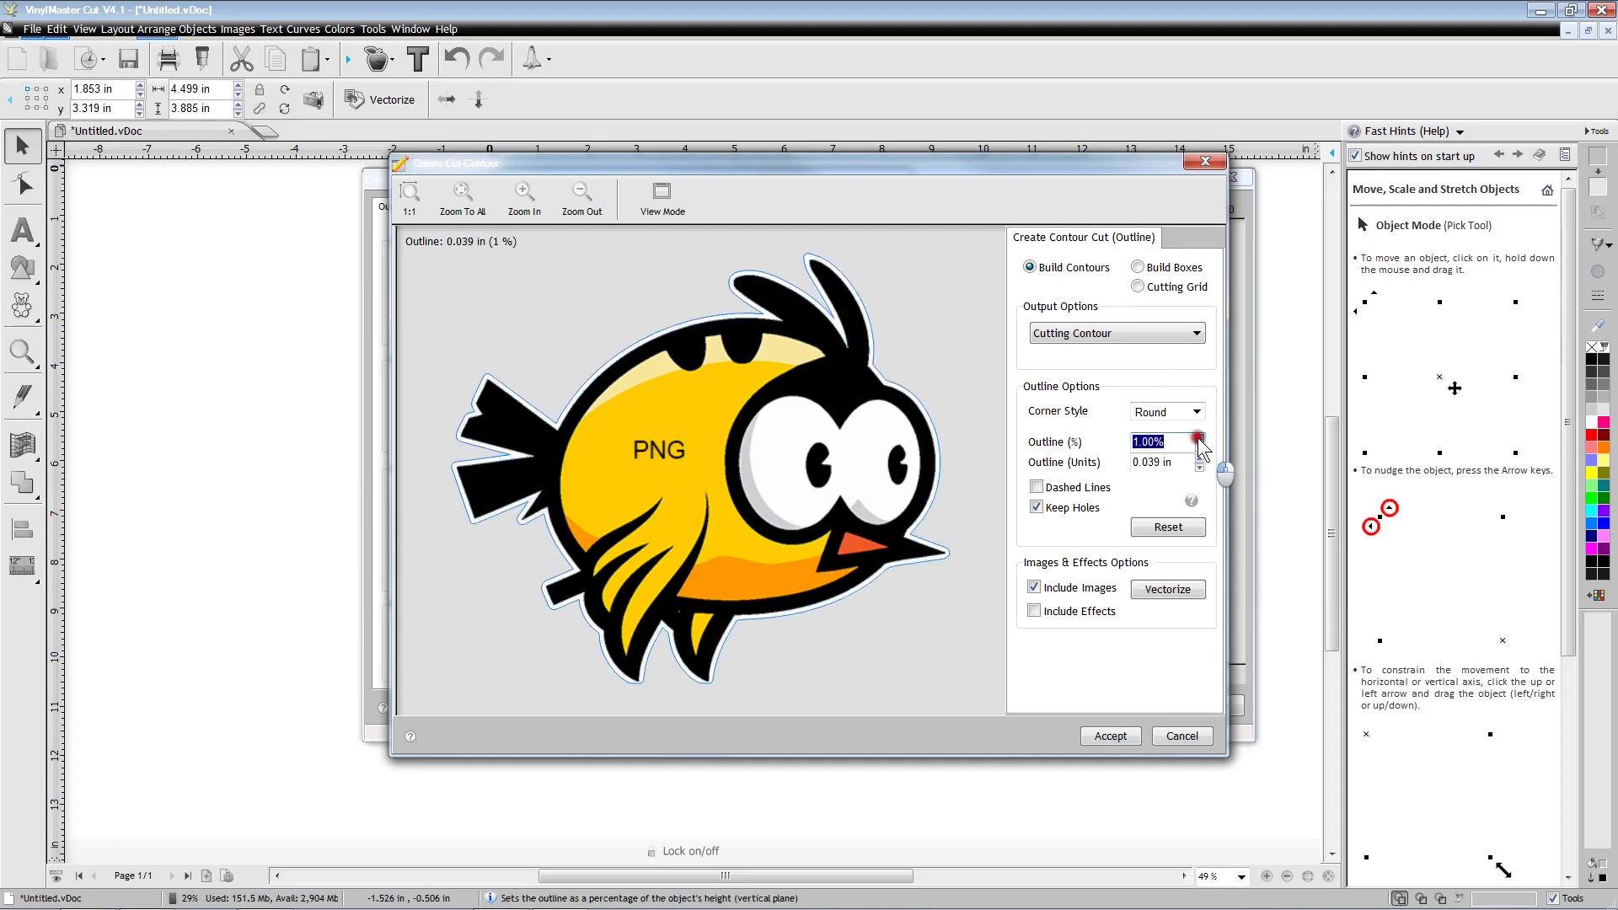
click(1199, 438)
click(1199, 438)
click(1199, 438)
click(1199, 438)
click(1200, 438)
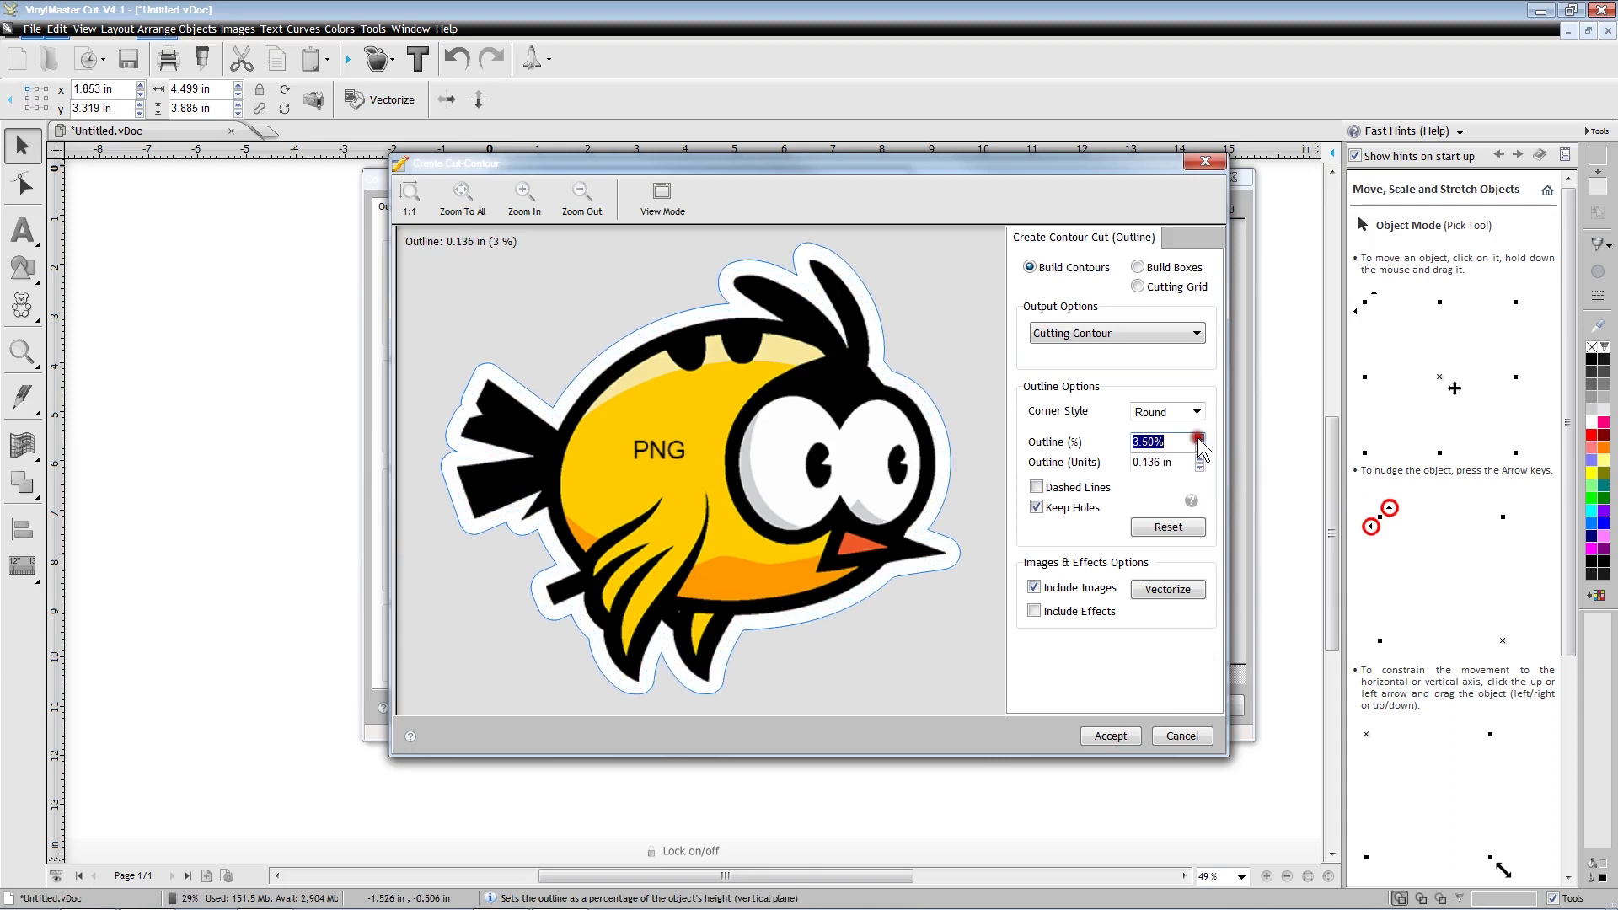
click(1199, 438)
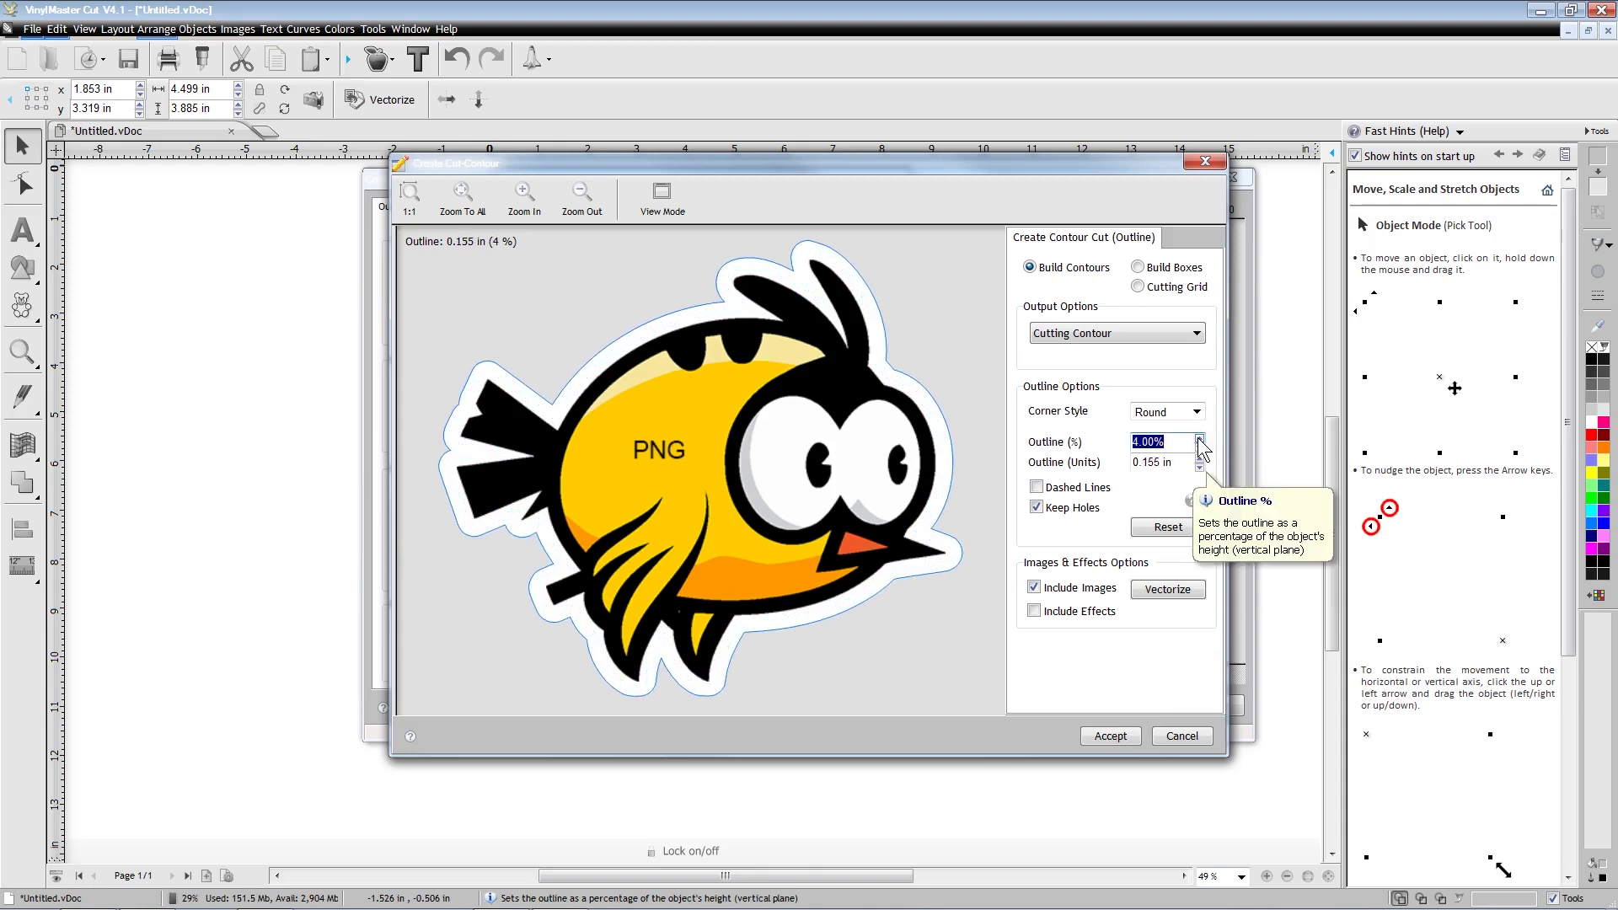
click(1200, 446)
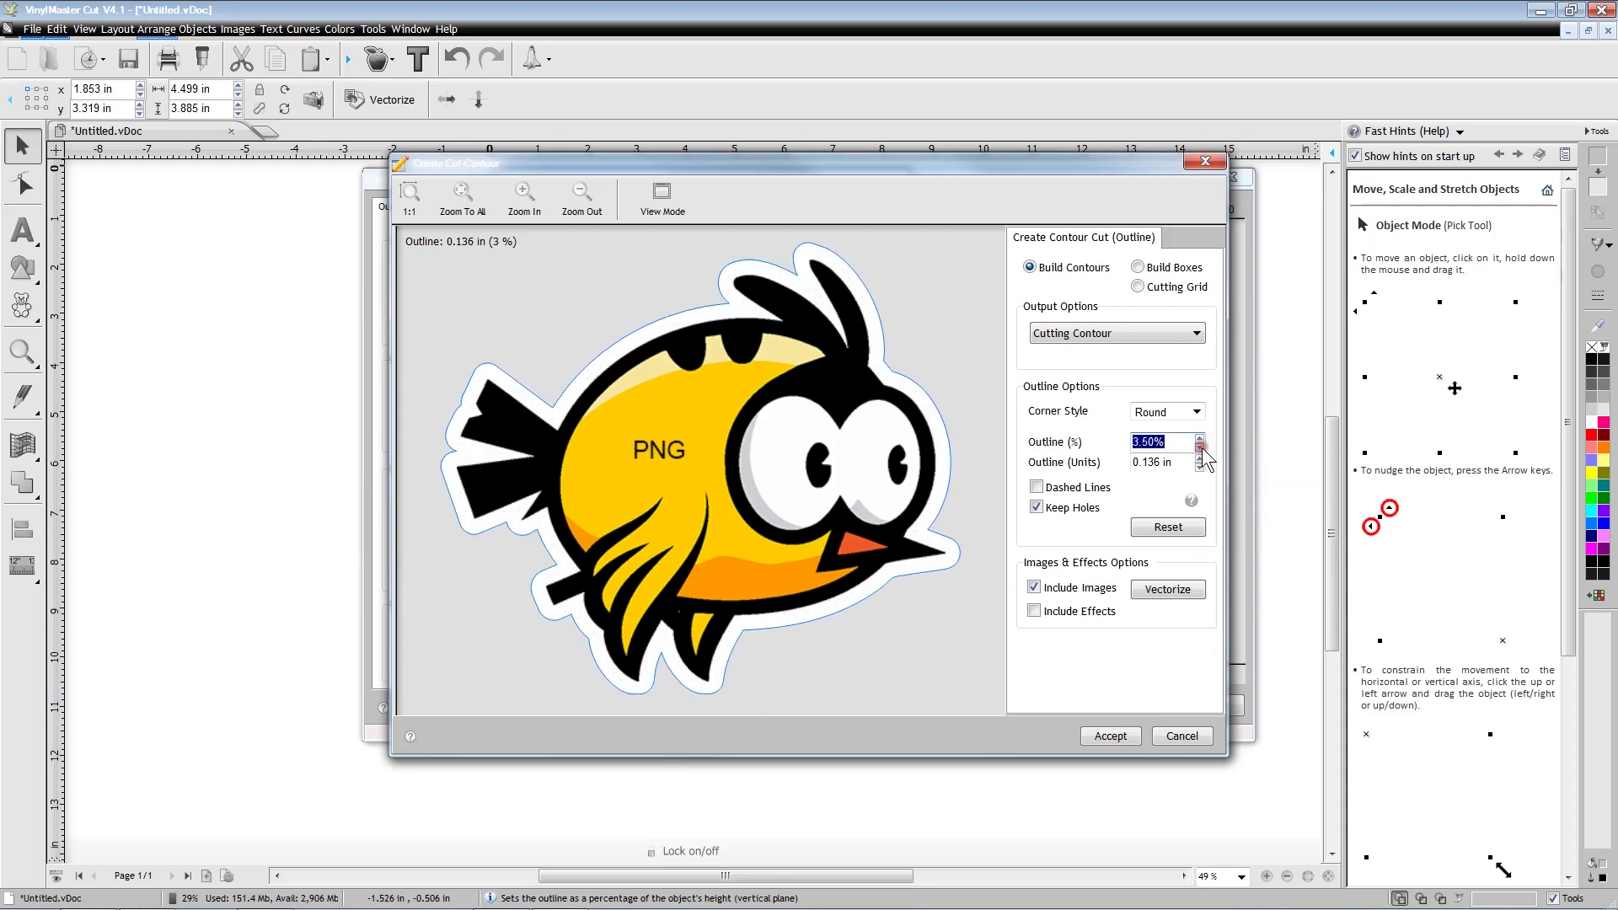
click(1200, 446)
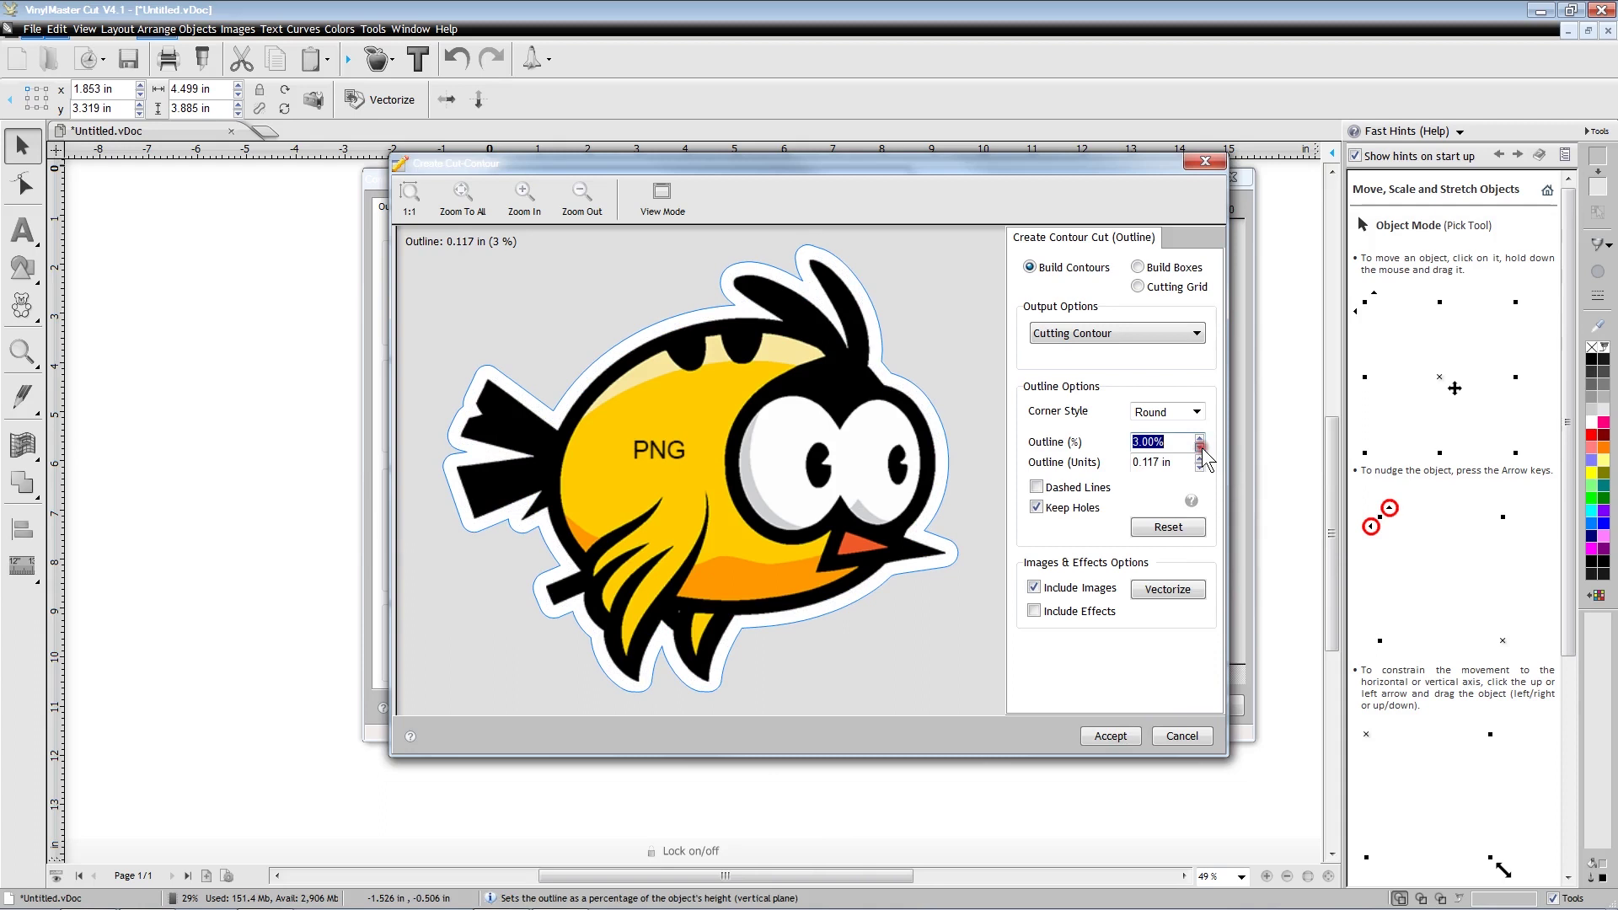
click(1126, 737)
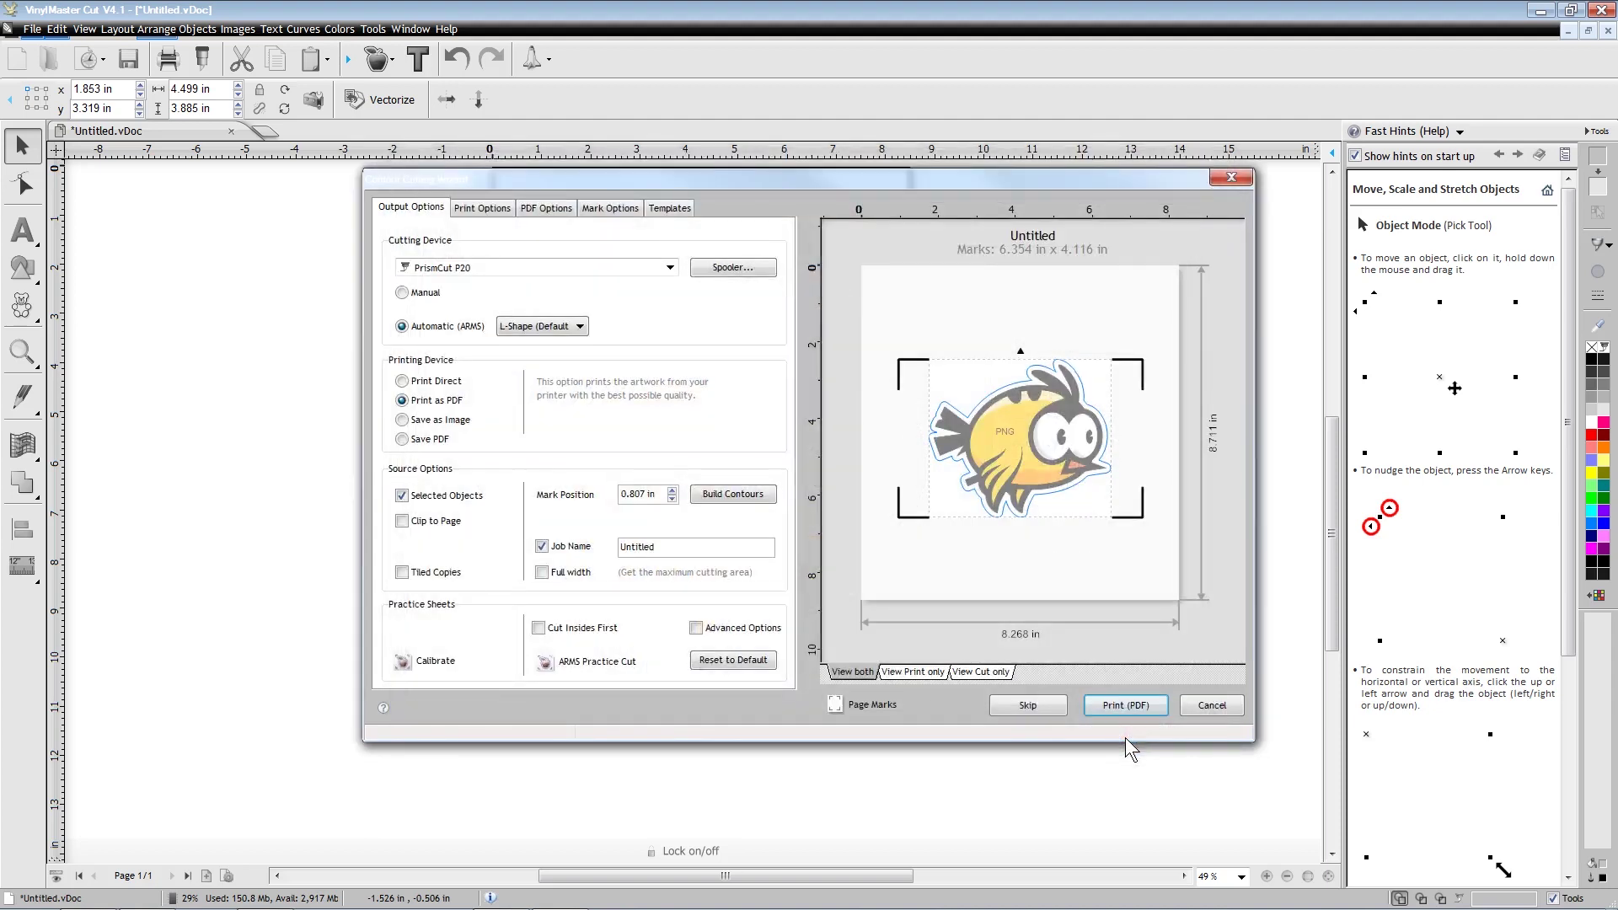
- Check the print, cut and combined views of the bird and marks, then print to PDF
click(920, 673)
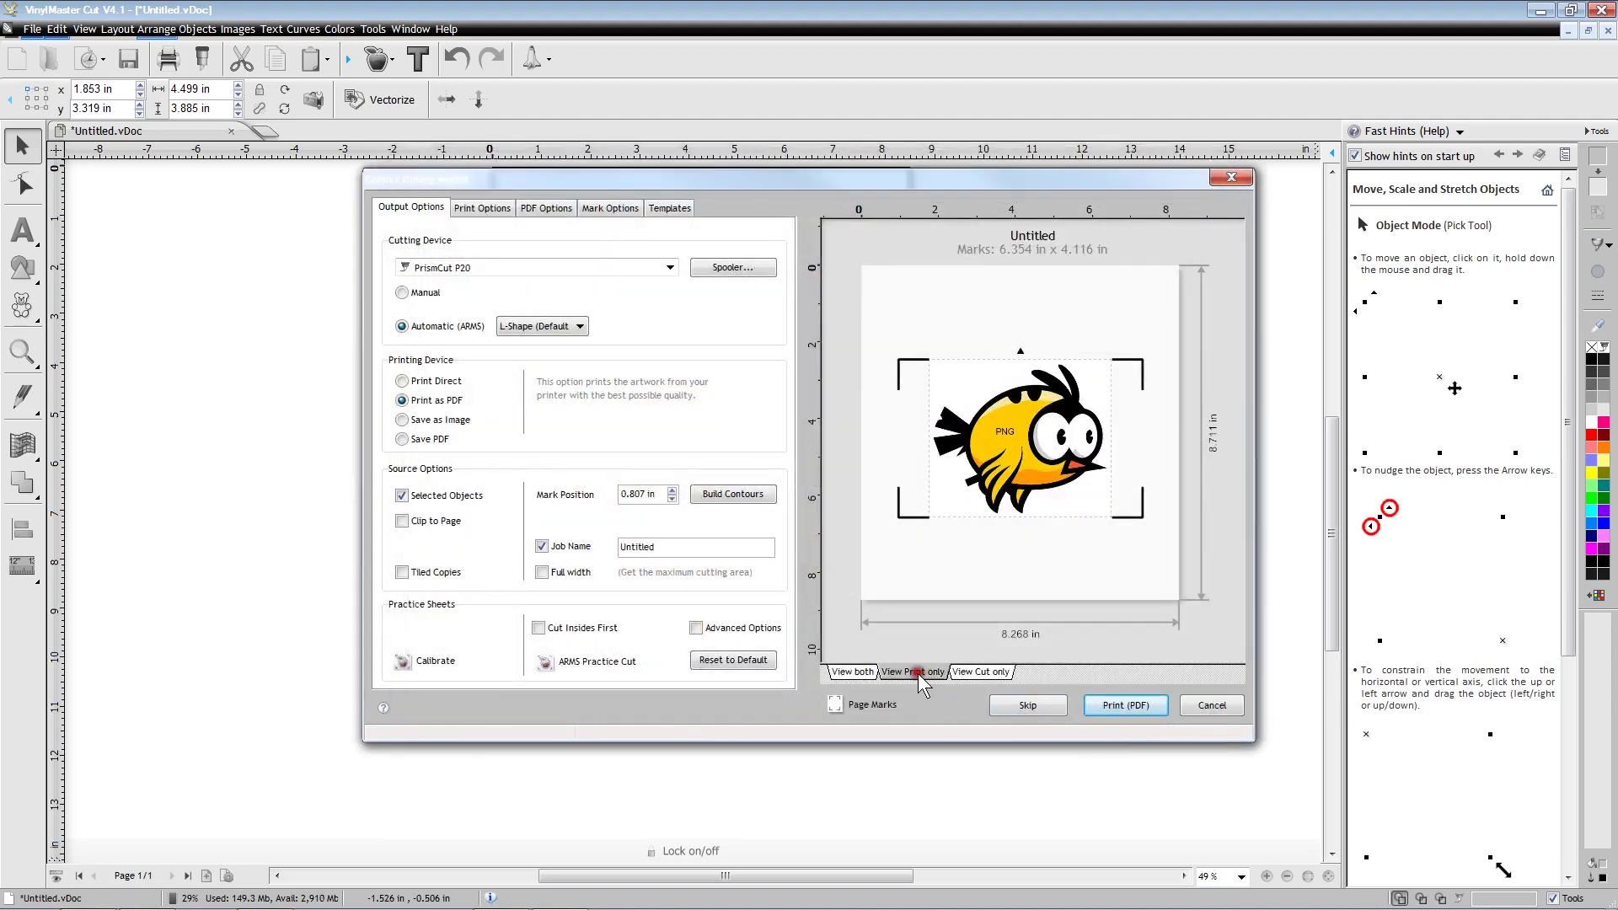
click(991, 673)
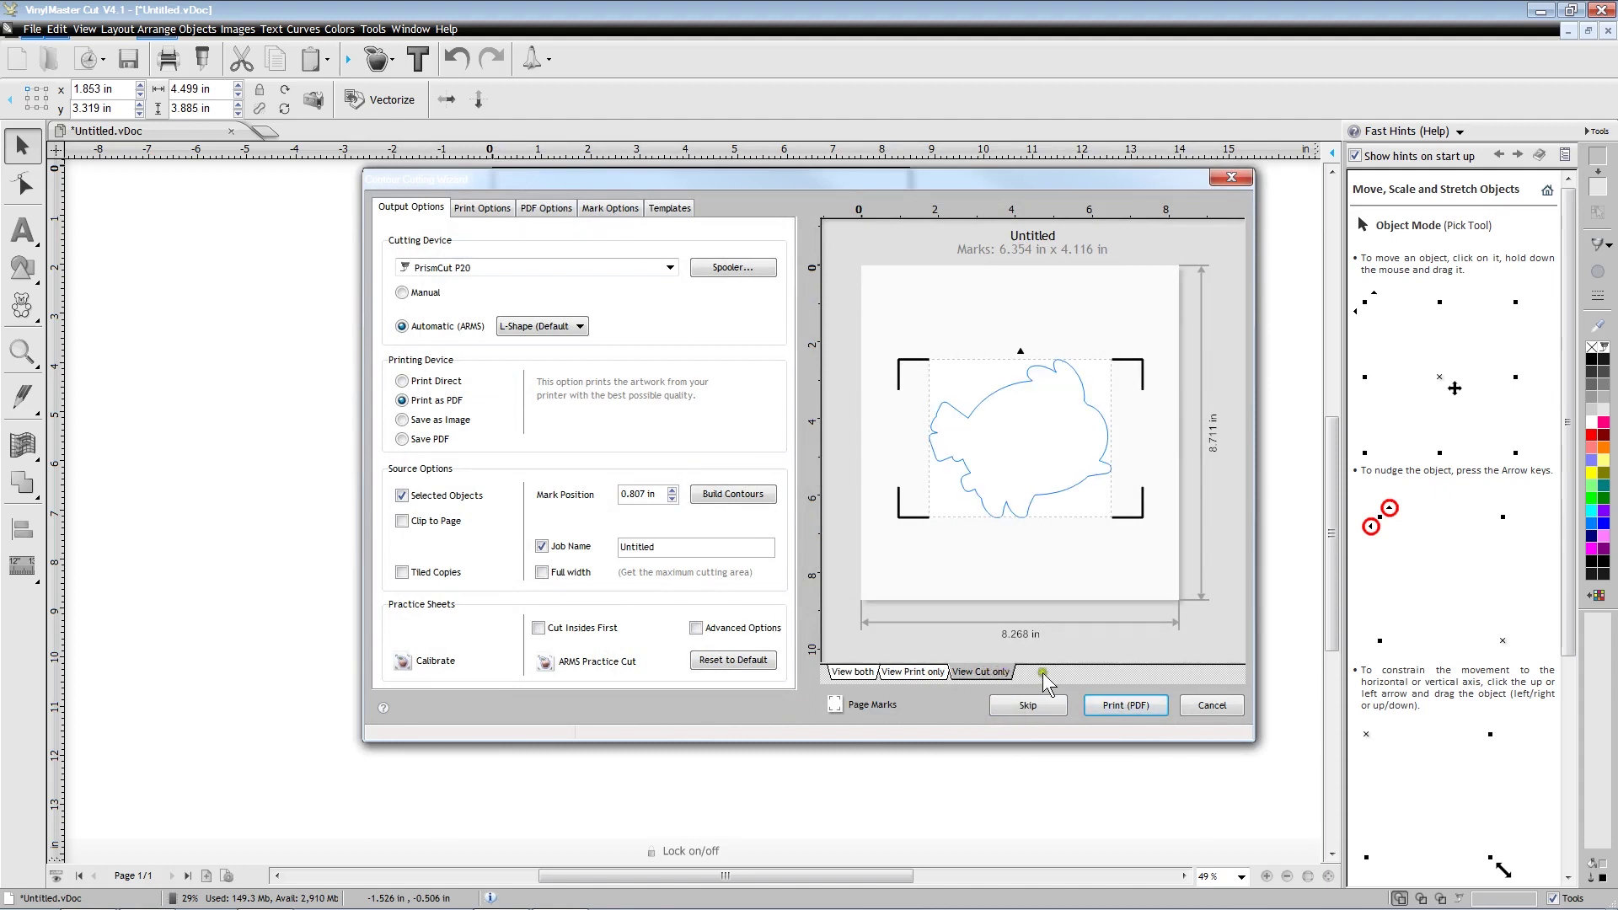
click(853, 672)
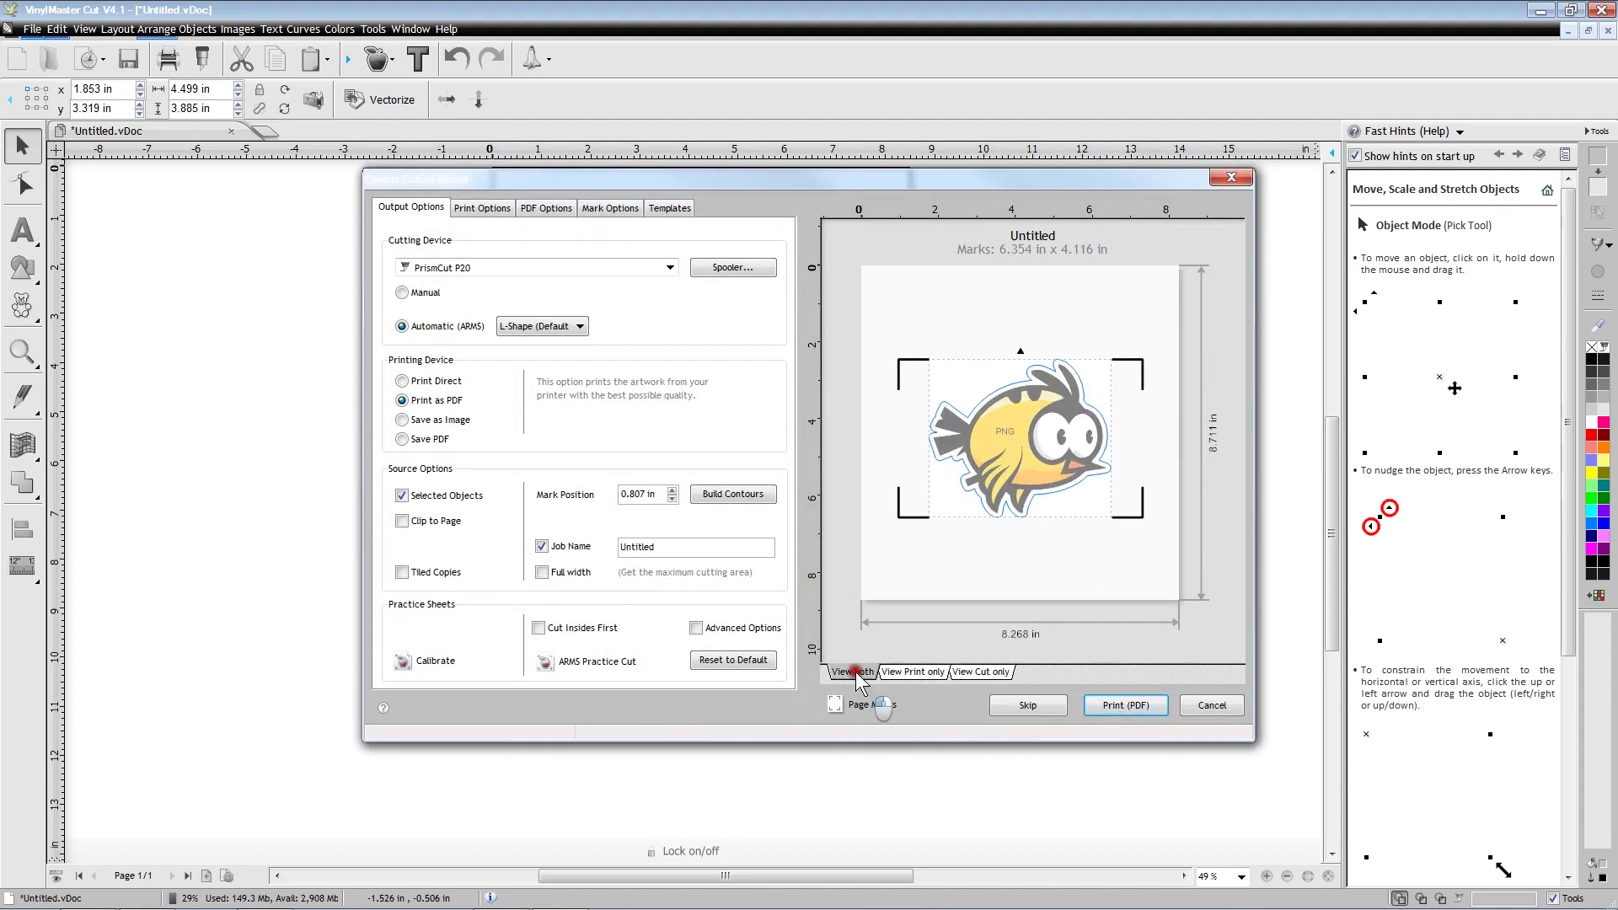
click(1147, 708)
click(1152, 707)
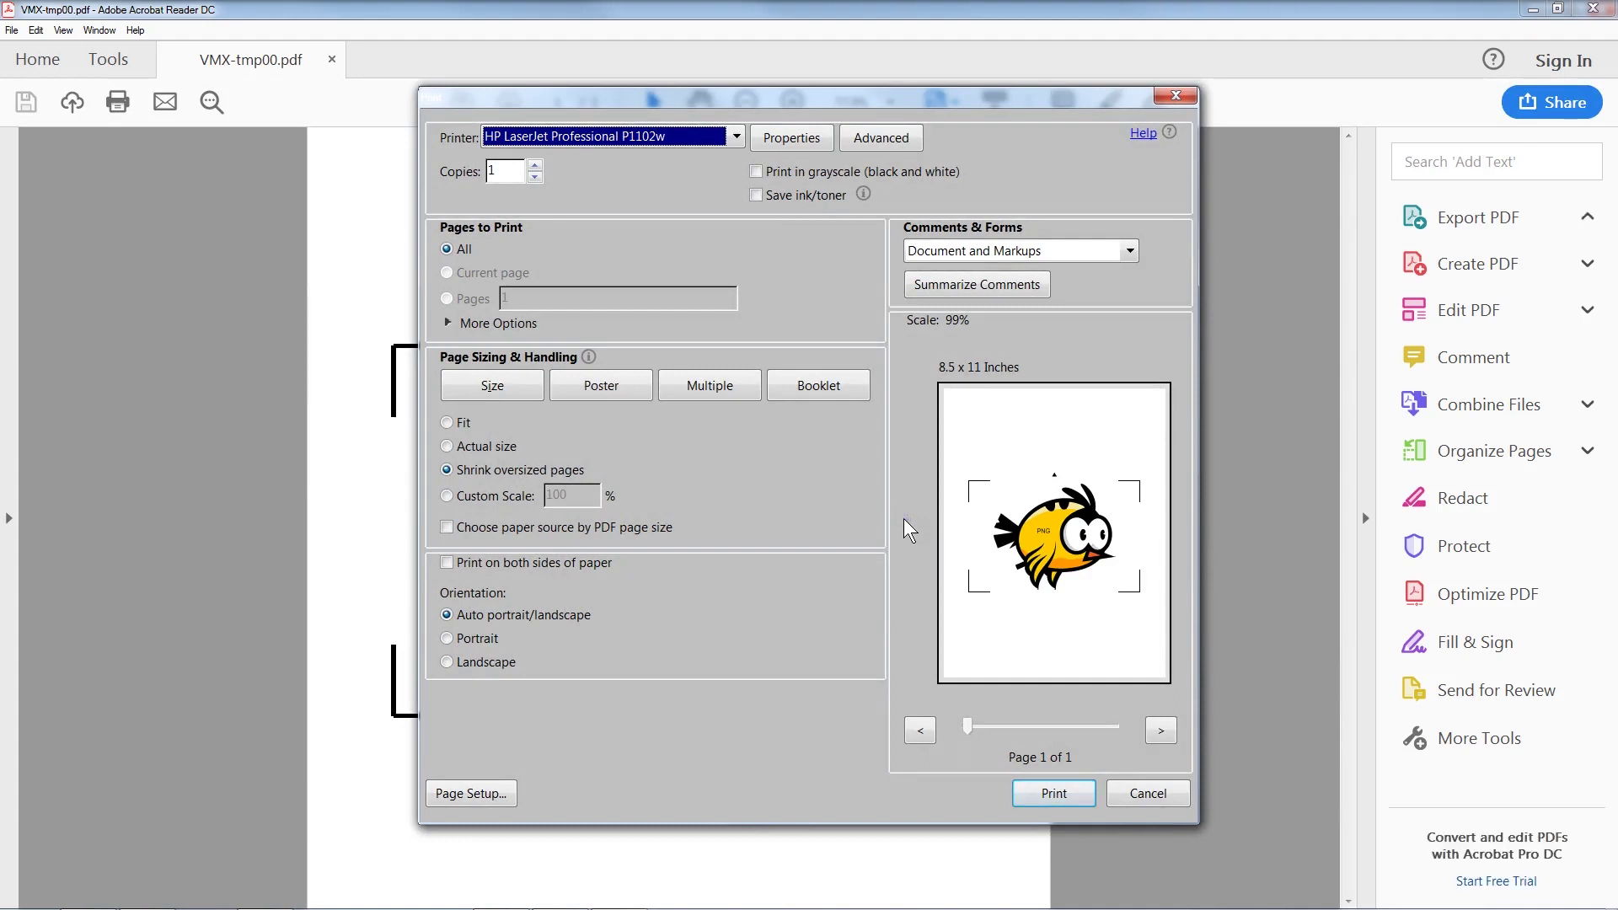
- Print the PDF page with registration marks at Actual size
click(449, 447)
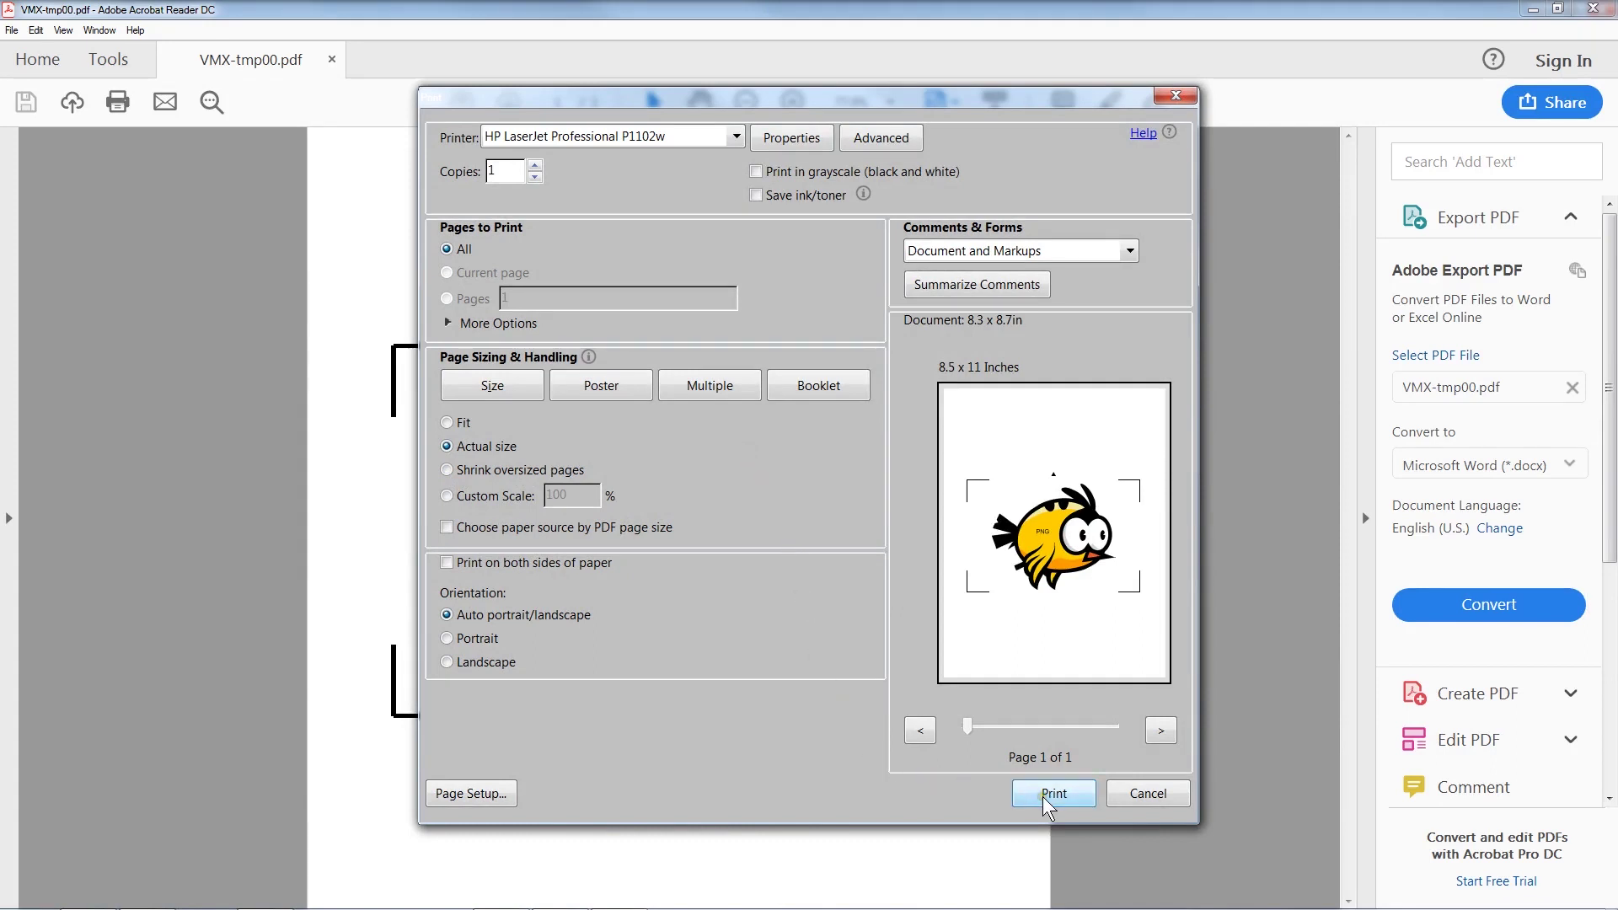
click(1086, 801)
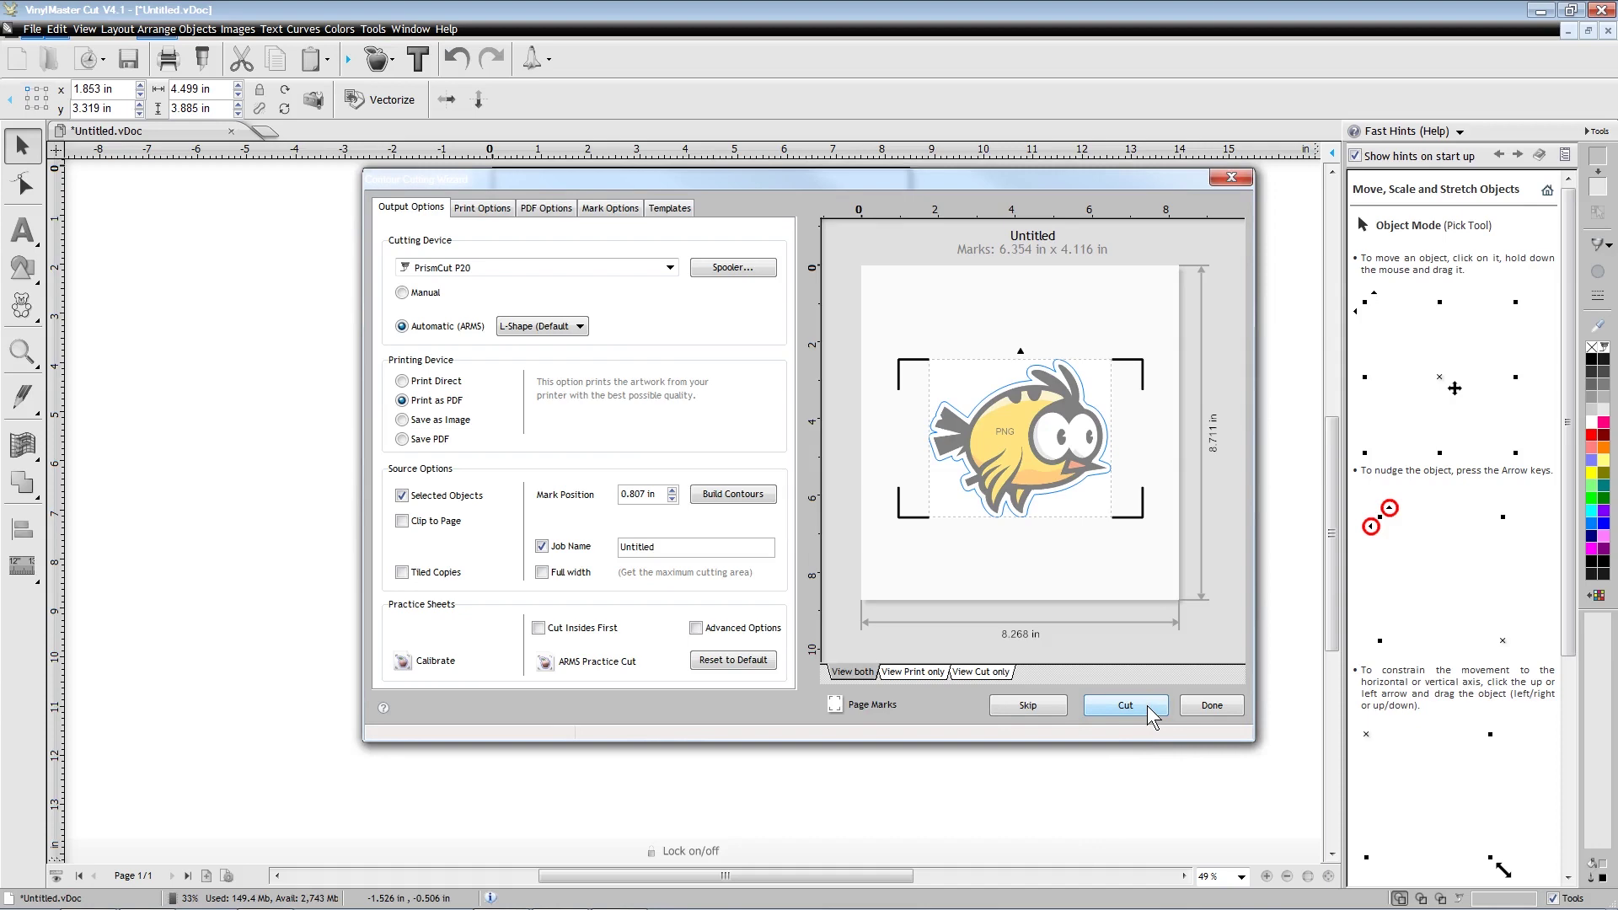
- Send the bird contour cut job to the PrismCut P20 past the orientation step
click(1126, 708)
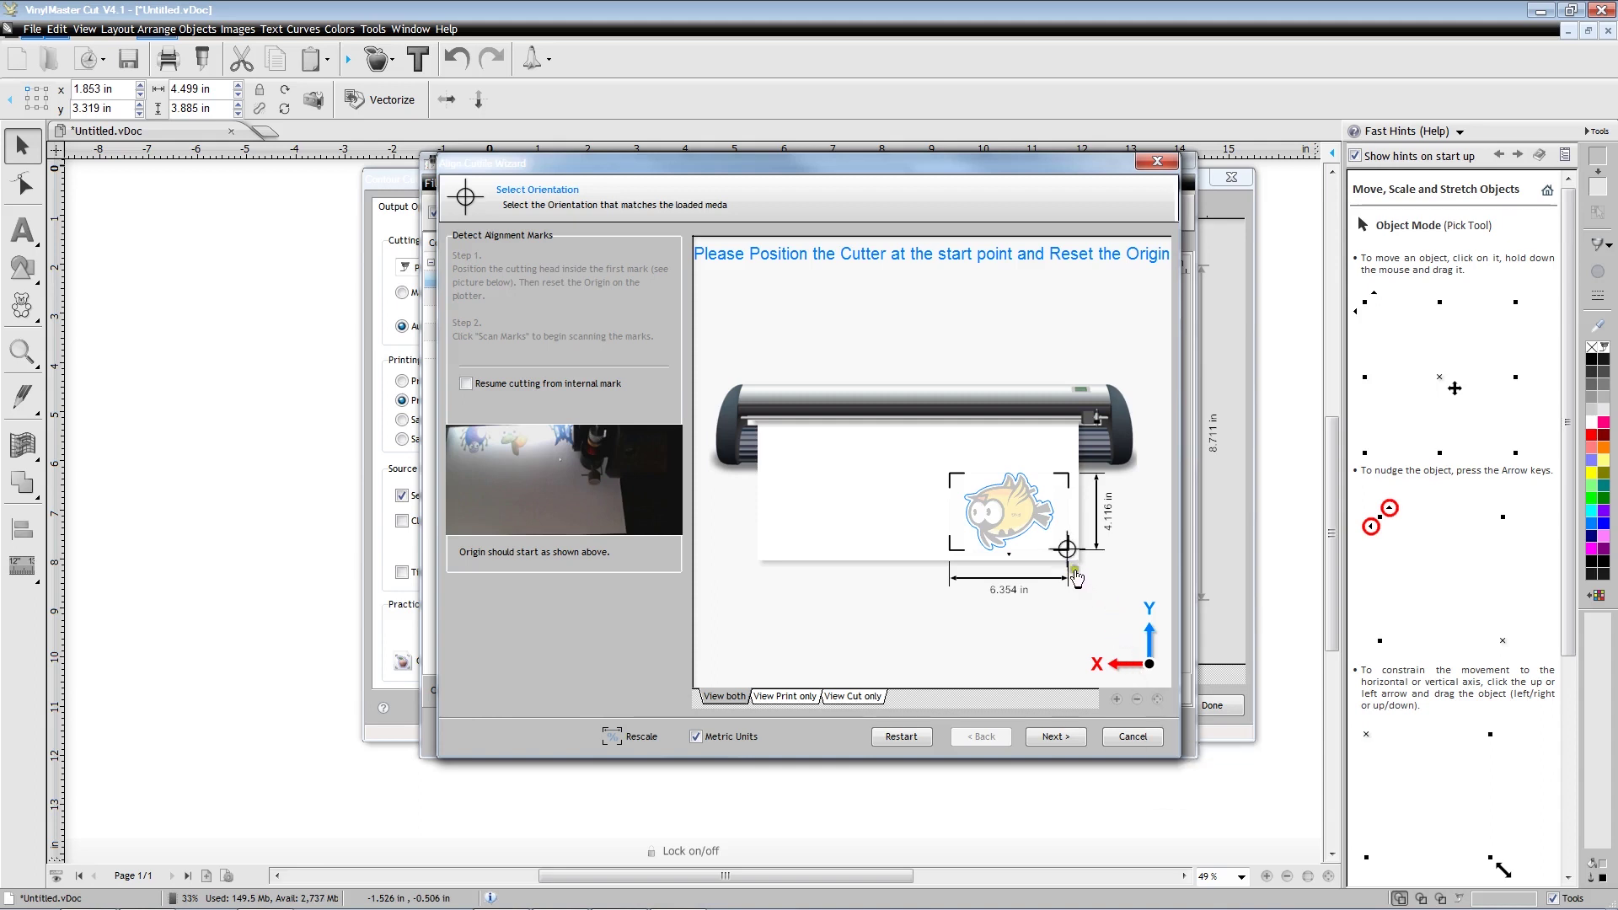
click(1066, 737)
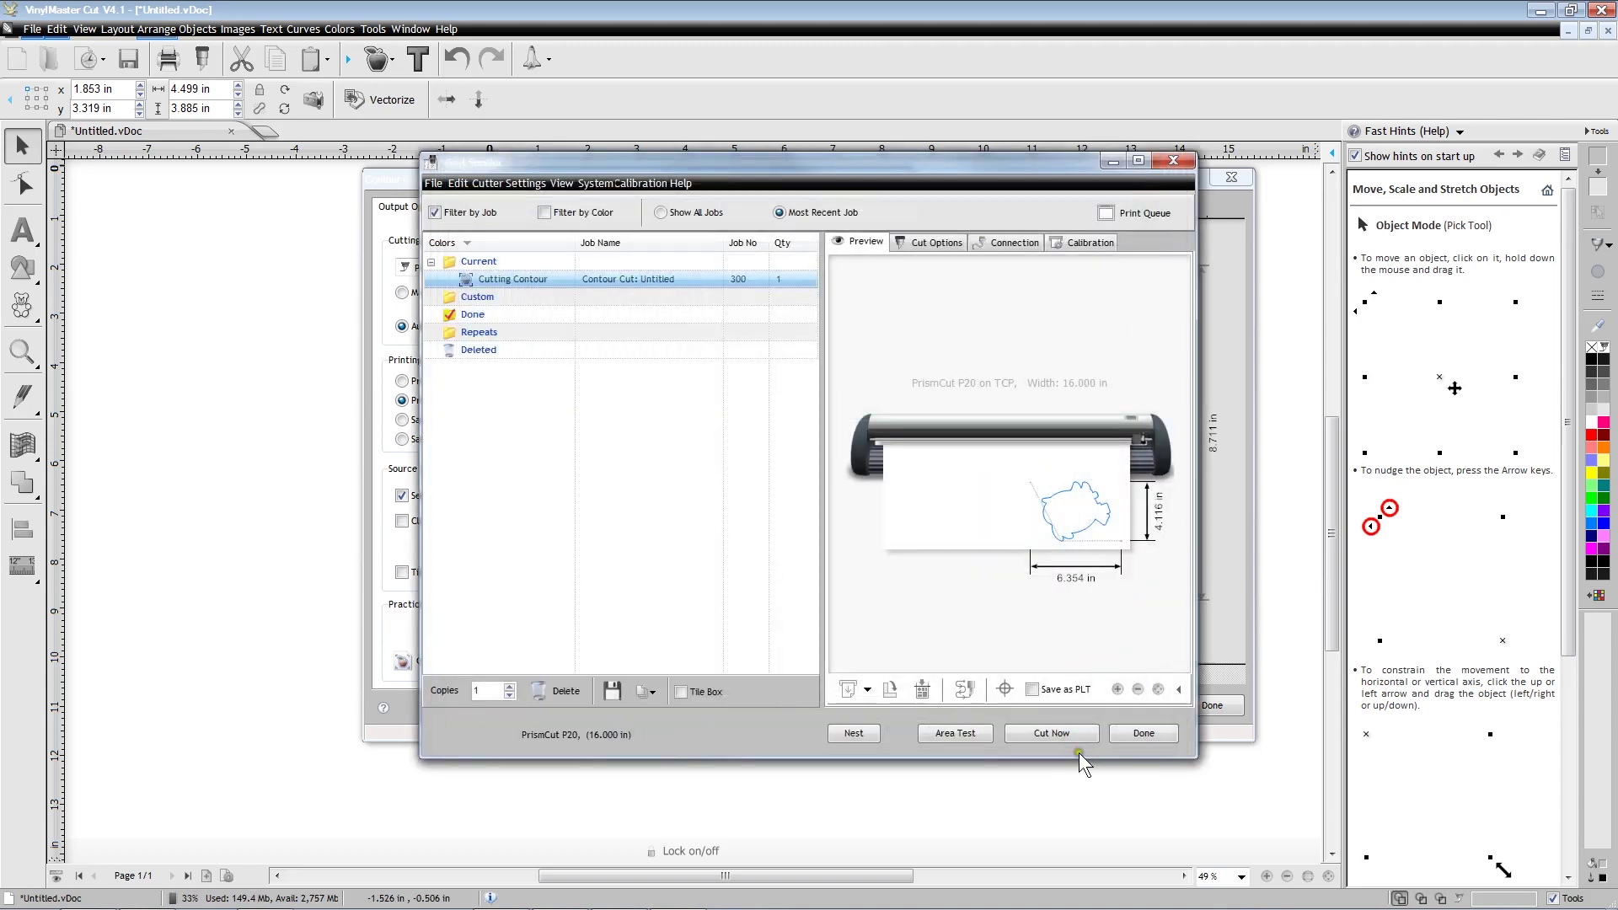